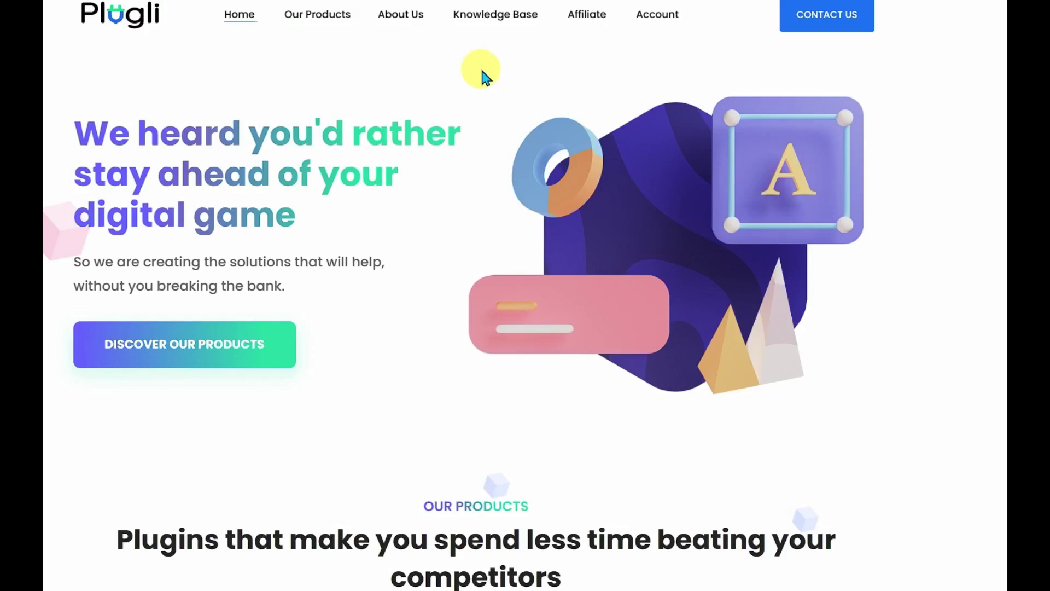
# Step: Scroll through the Linksy dashboard's post stats, anchor cloud and link stats
pyautogui.scroll(-6, 483, 71)
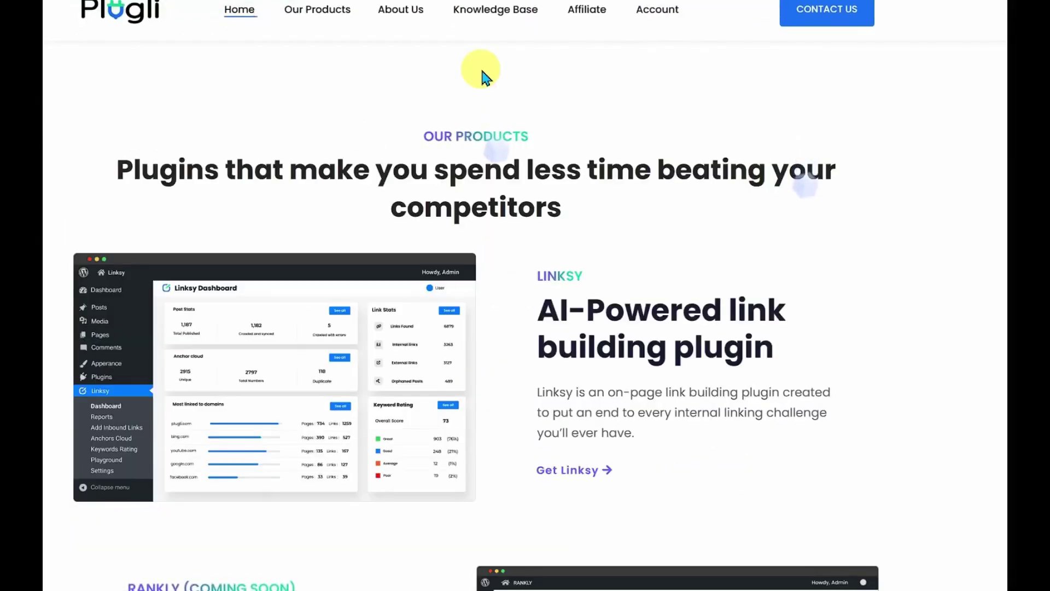
pyautogui.scroll(-2, 482, 71)
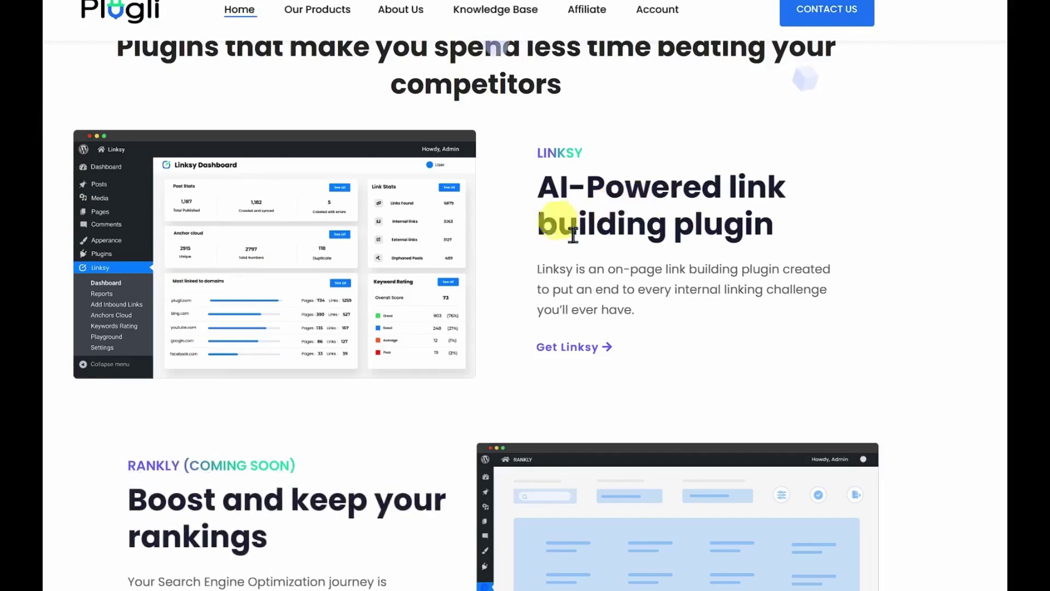
pyautogui.click(497, 209)
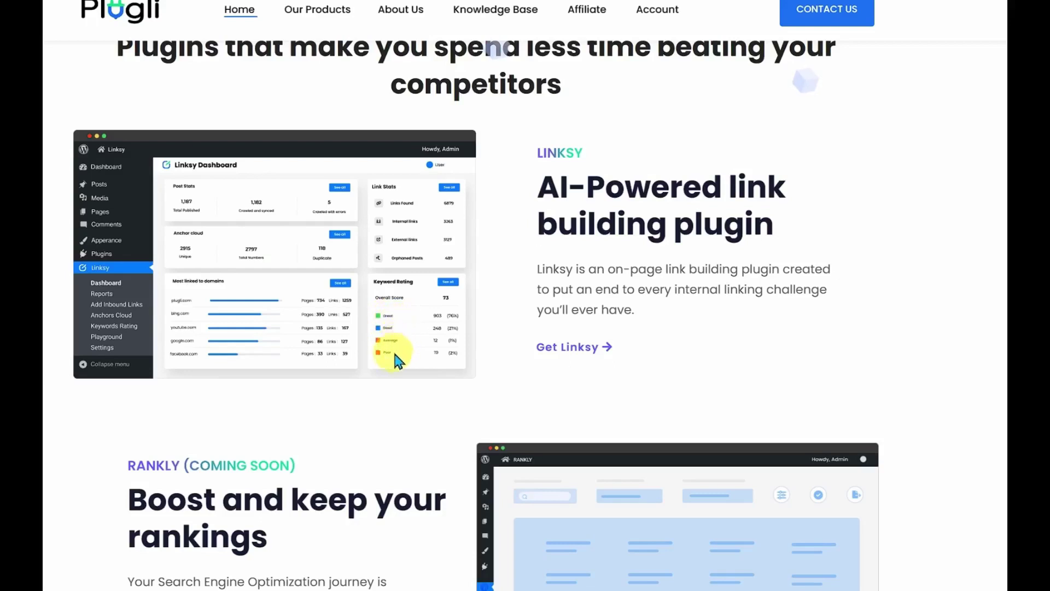
pyautogui.scroll(9, 416, 353)
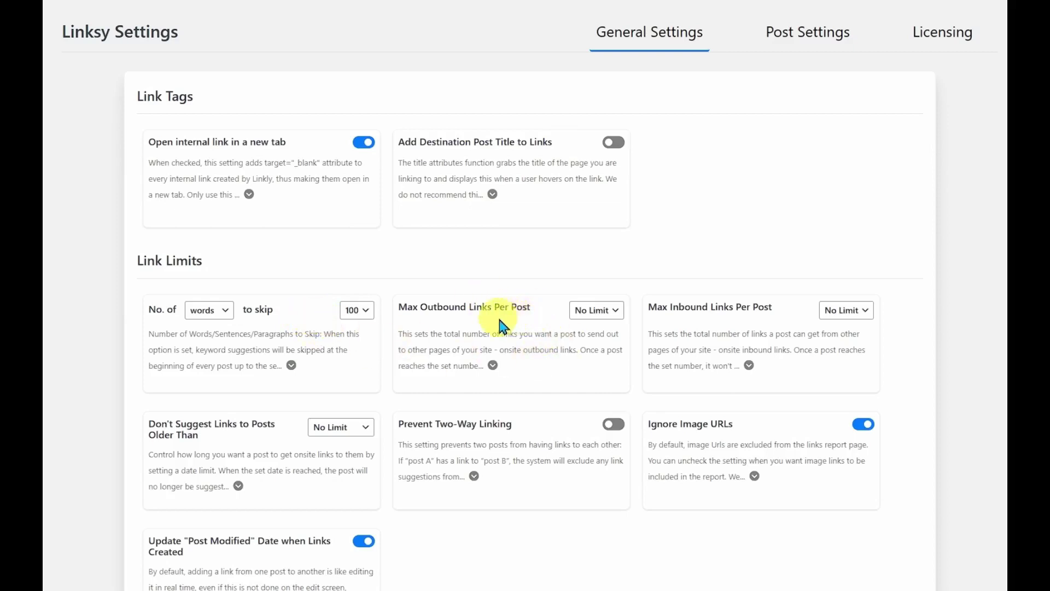
# Step: Review the maximum outbound links and words-to-skip options, leaving words-to-skip at 100
pyautogui.click(617, 316)
pyautogui.click(619, 321)
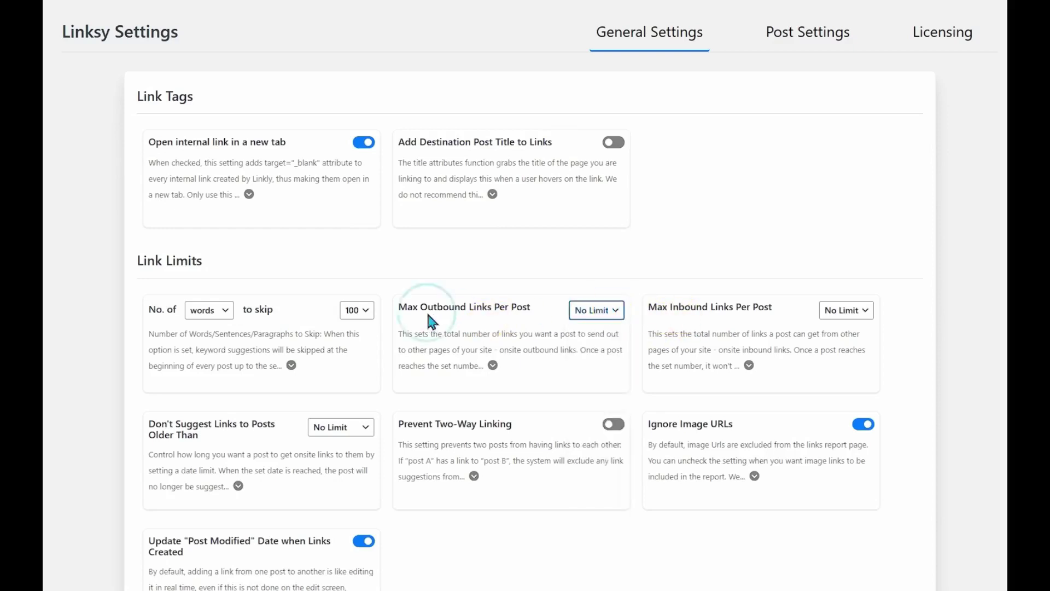
pyautogui.click(367, 311)
pyautogui.click(370, 317)
pyautogui.scroll(-5, 370, 317)
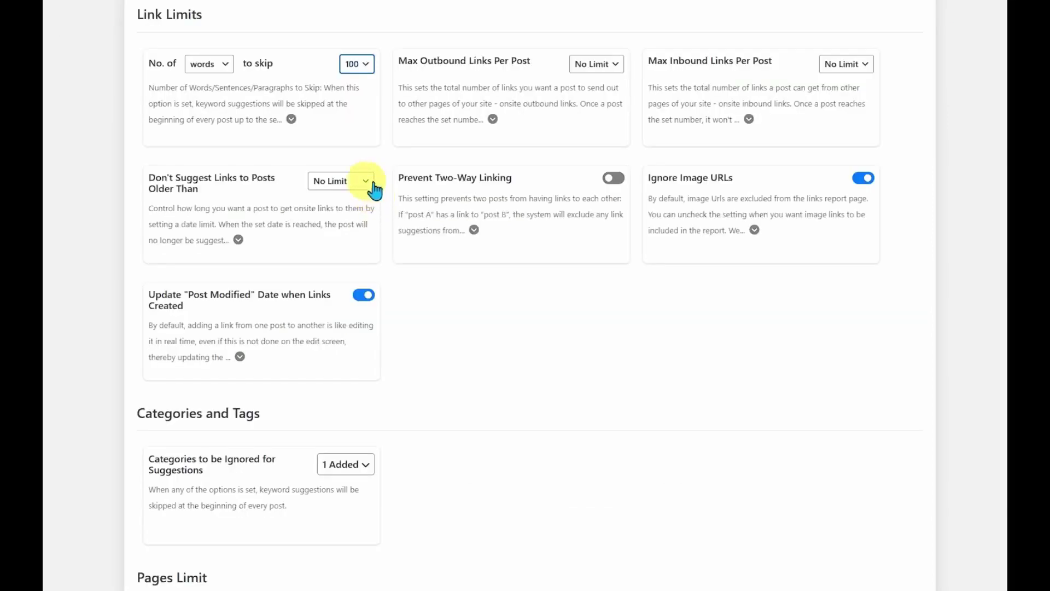
# Step: Check the age limits for suggested link targets, keeping No Limit
pyautogui.click(327, 186)
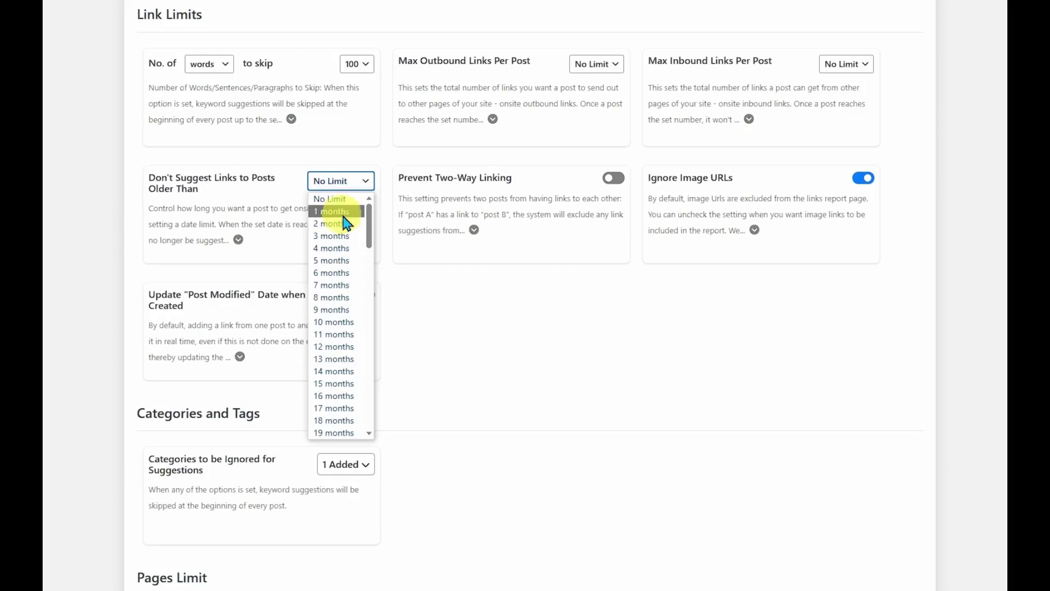
pyautogui.scroll(-15, 346, 274)
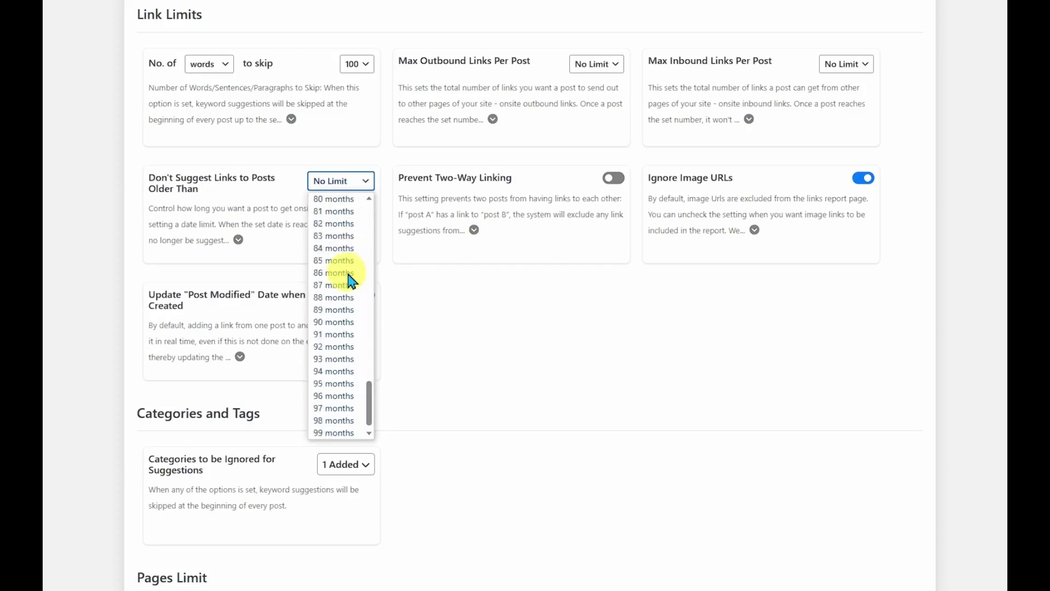
pyautogui.scroll(20, 354, 390)
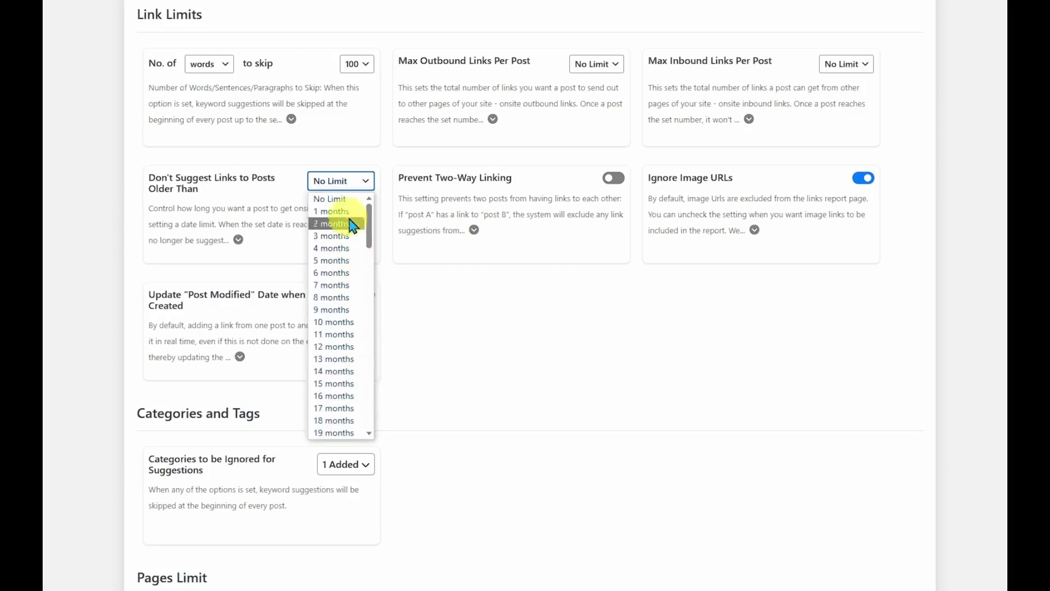
pyautogui.click(432, 303)
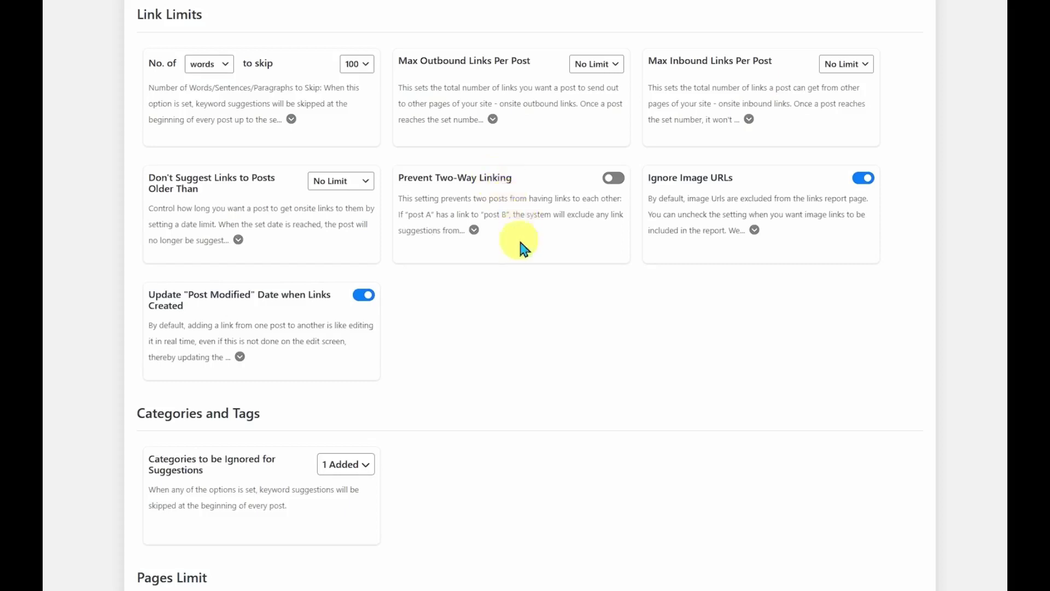
pyautogui.scroll(-3, 377, 349)
pyautogui.scroll(-1, 460, 315)
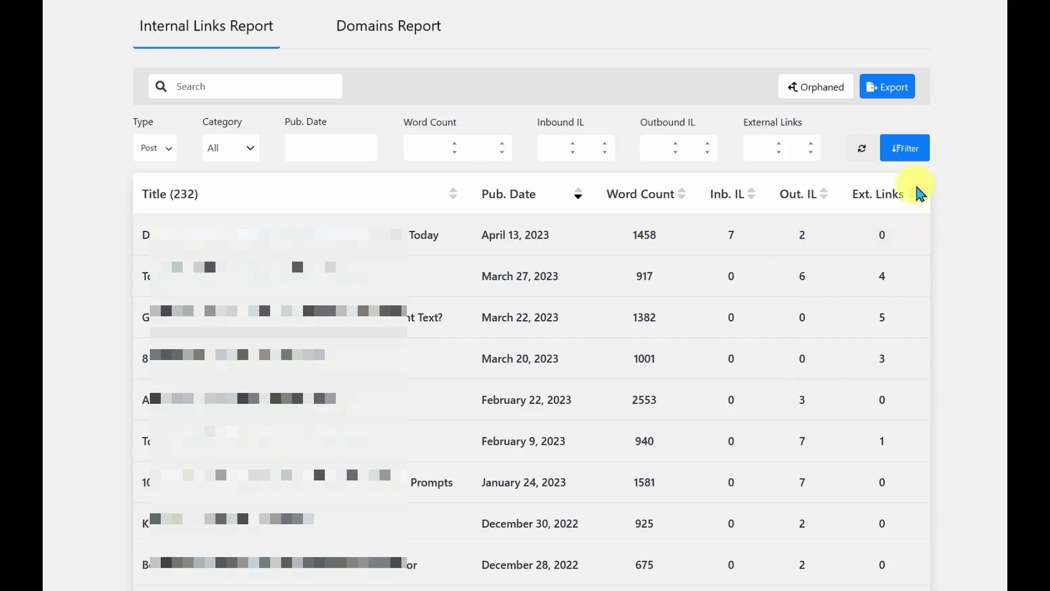
# Step: Filter the Internal Links Report to Inbound IL min 0 and max 0, leaving 118 posts
pyautogui.click(440, 148)
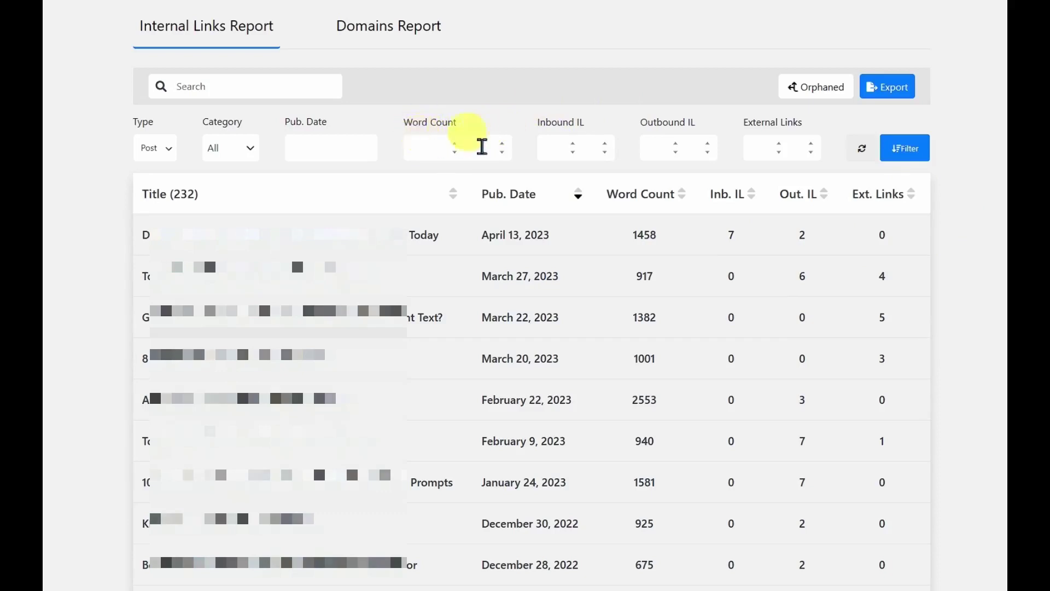
pyautogui.click(573, 152)
pyautogui.click(605, 152)
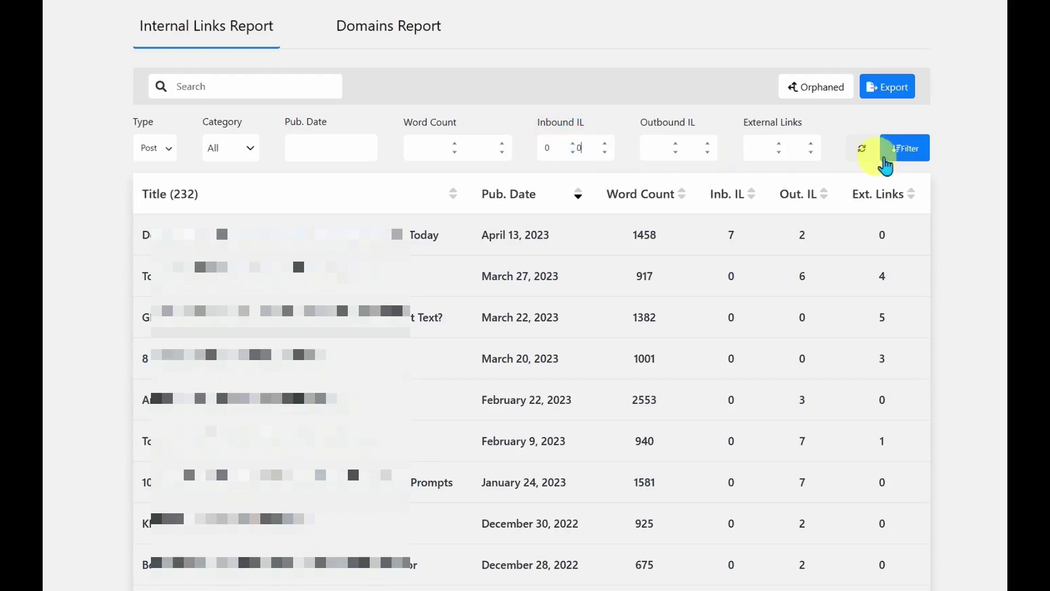
pyautogui.click(902, 154)
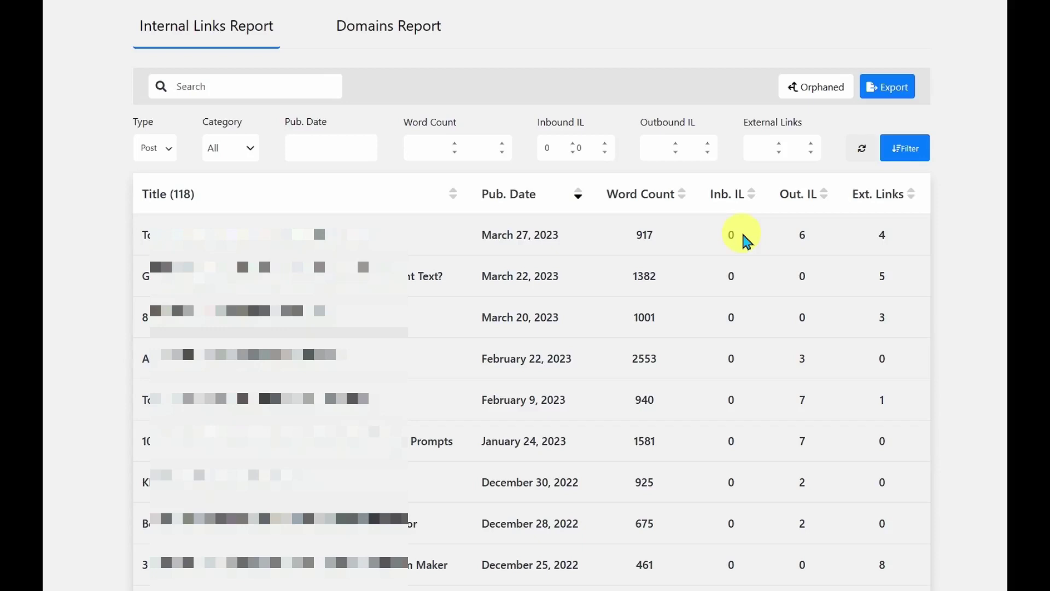
pyautogui.moveTo(351, 239)
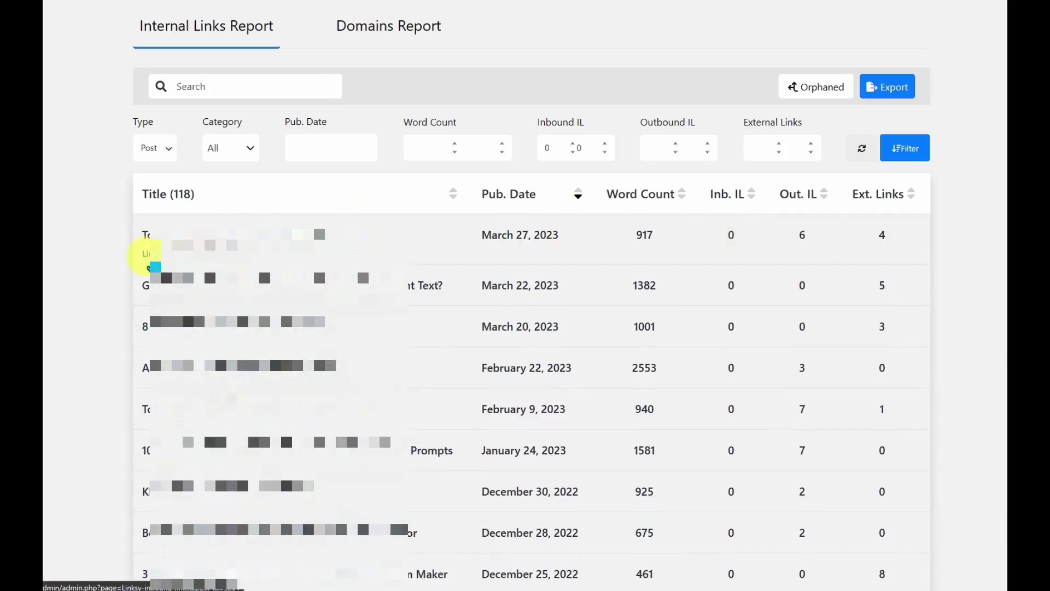
# Step: Open inbound link suggestions for the orphaned post Top 5 ChatGPT Alternatives for Every Purpose
pyautogui.click(146, 255)
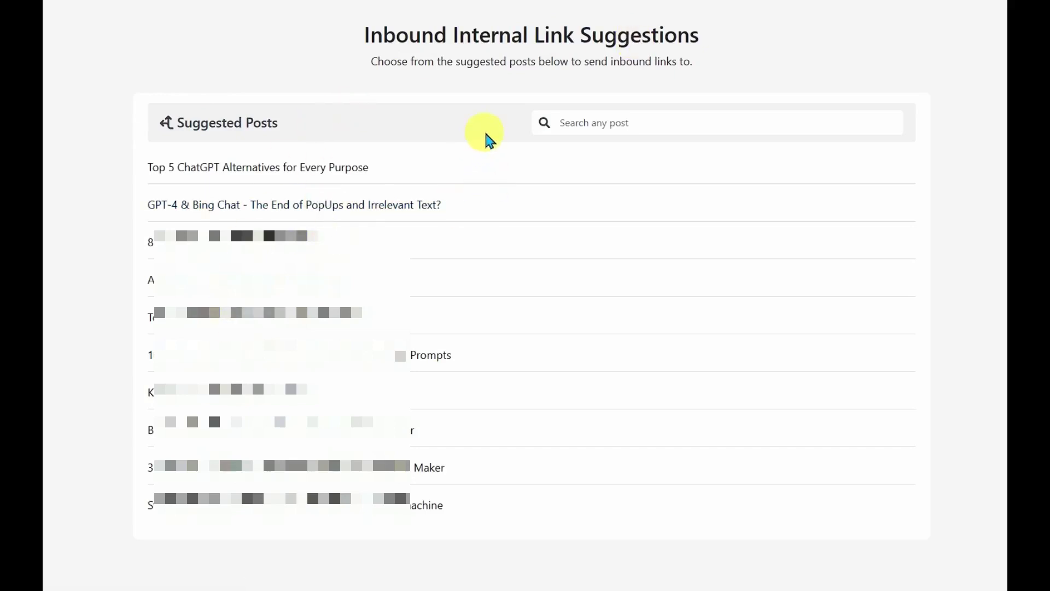
pyautogui.click(231, 173)
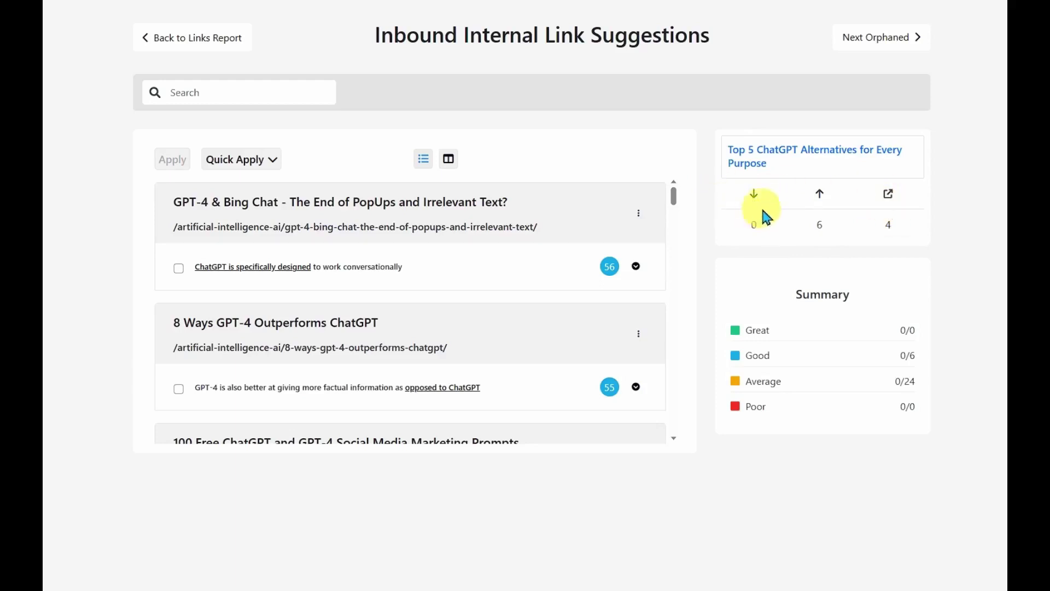
pyautogui.moveTo(730, 197)
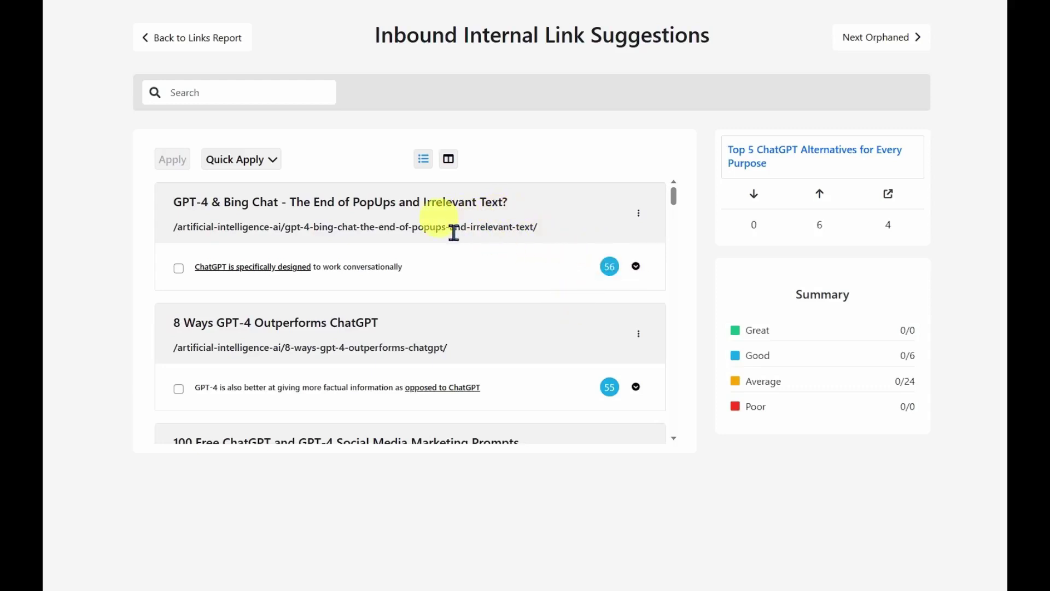
# Step: Highlight the Good rating in the keyword rating summary
pyautogui.moveTo(750, 157)
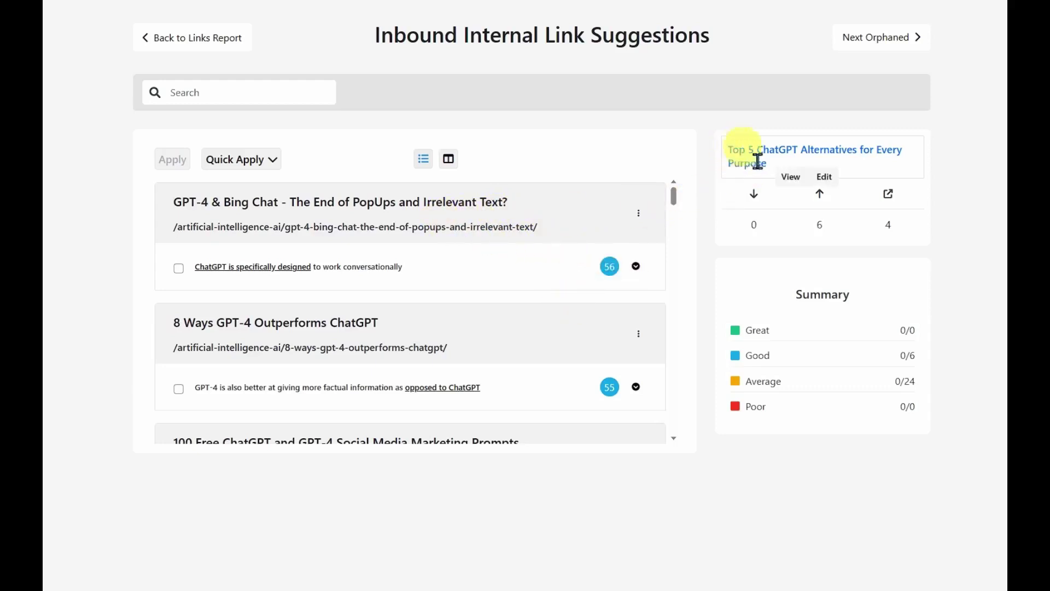
pyautogui.moveTo(746, 356); pyautogui.dragTo(767, 356)
pyautogui.click(768, 357)
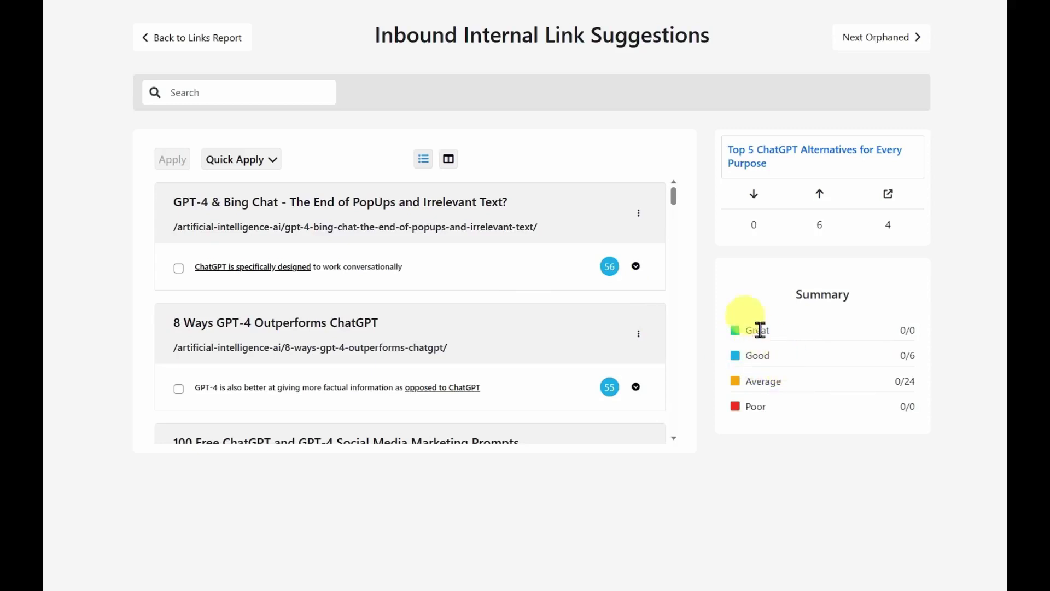
pyautogui.doubleClick(754, 355)
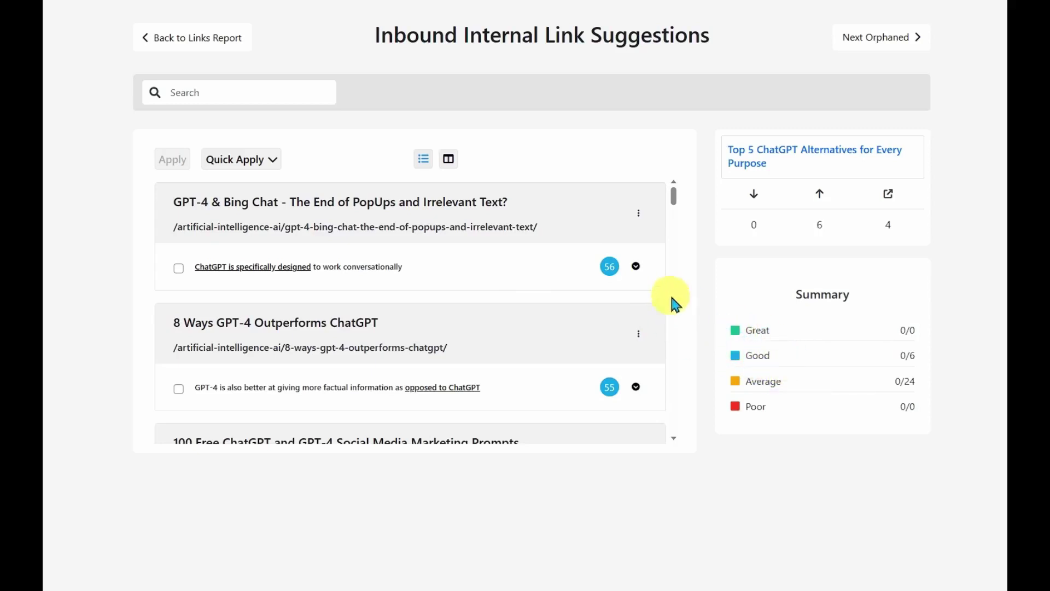
# Step: Expand the additional suggested sentences and anchor suggestions from the GPT-4 post
pyautogui.click(636, 267)
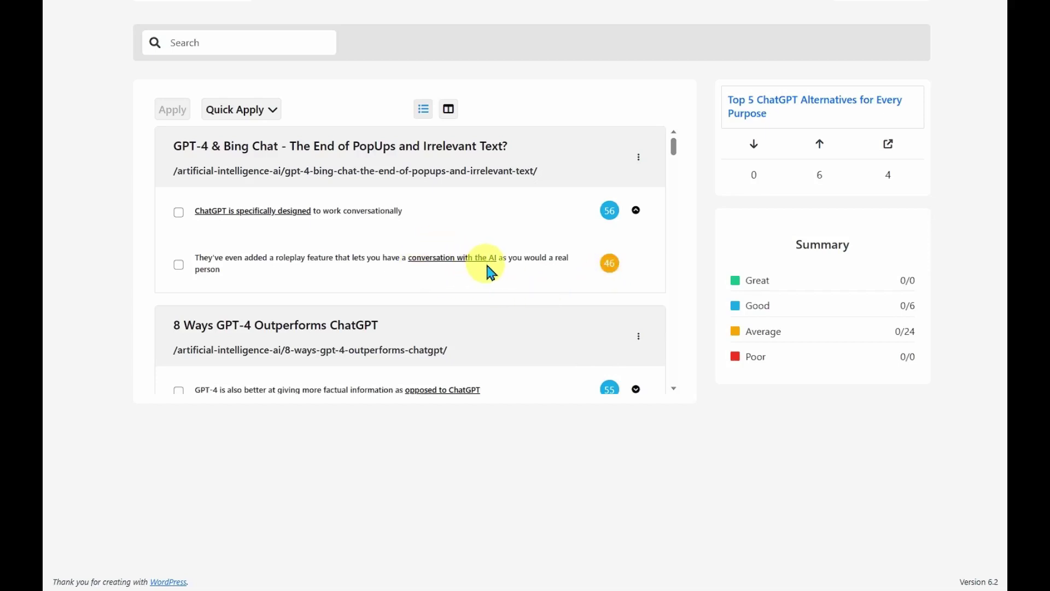
pyautogui.scroll(-1, 487, 268)
pyautogui.scroll(1, 605, 262)
pyautogui.scroll(-1, 615, 274)
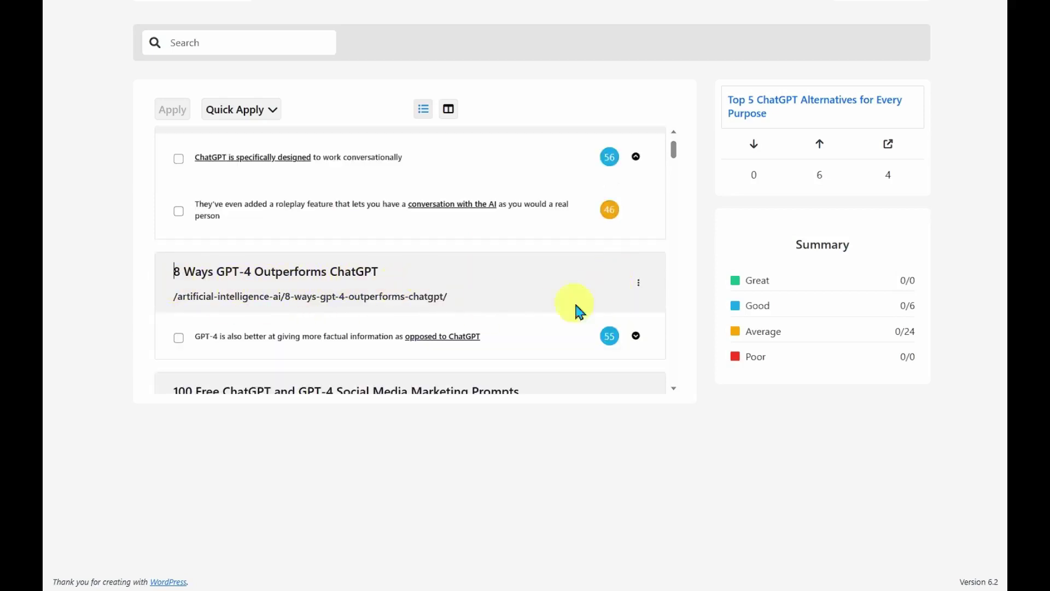
pyautogui.click(638, 337)
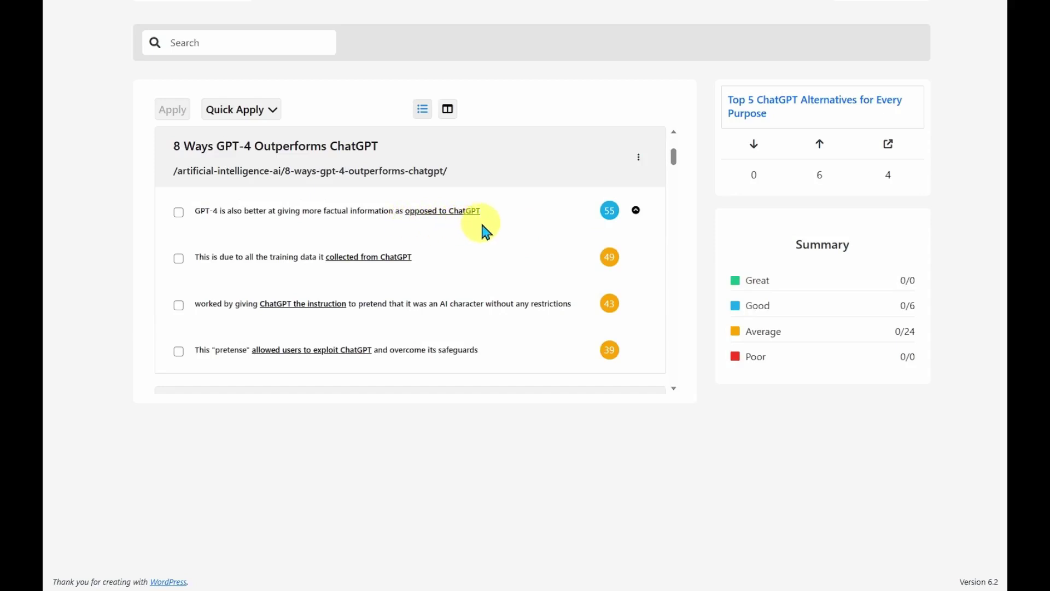
pyautogui.moveTo(770, 118)
pyautogui.scroll(1, 762, 141)
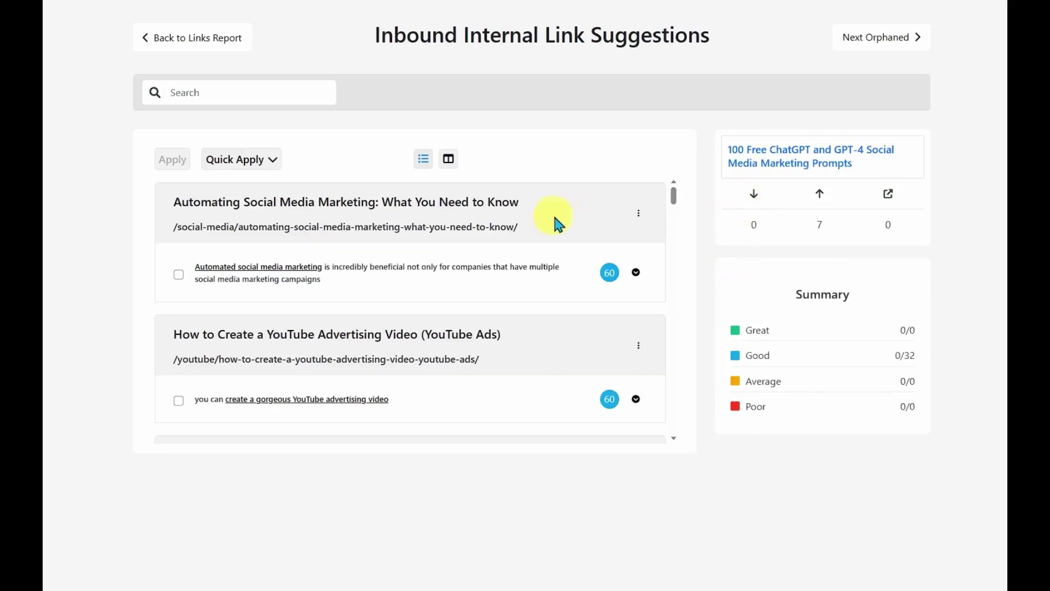
# Step: Expand and collapse a suggestion card, then quick-apply the best 5 link suggestions
pyautogui.click(637, 273)
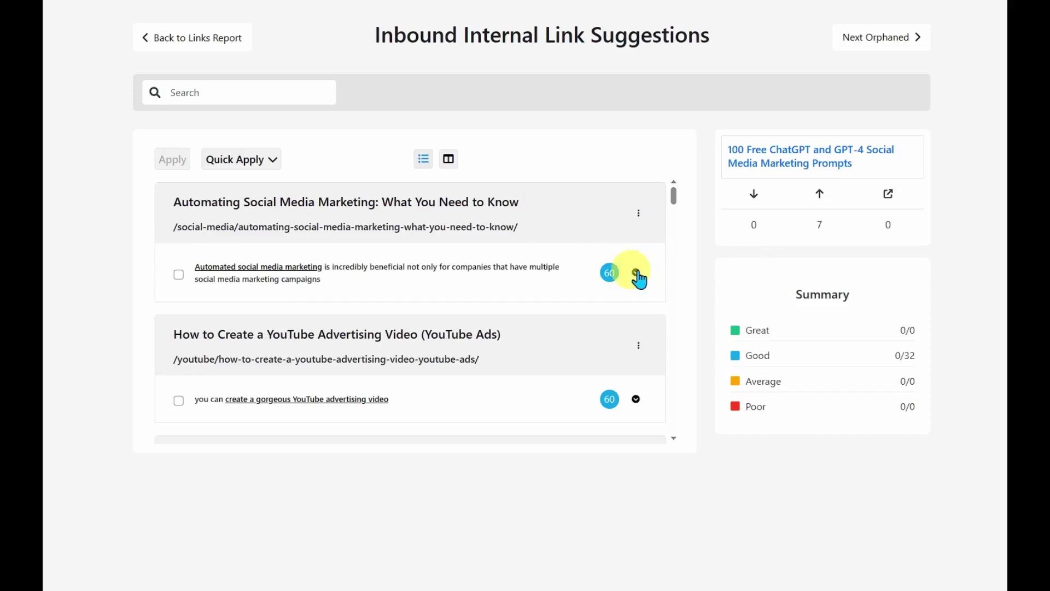
pyautogui.click(636, 216)
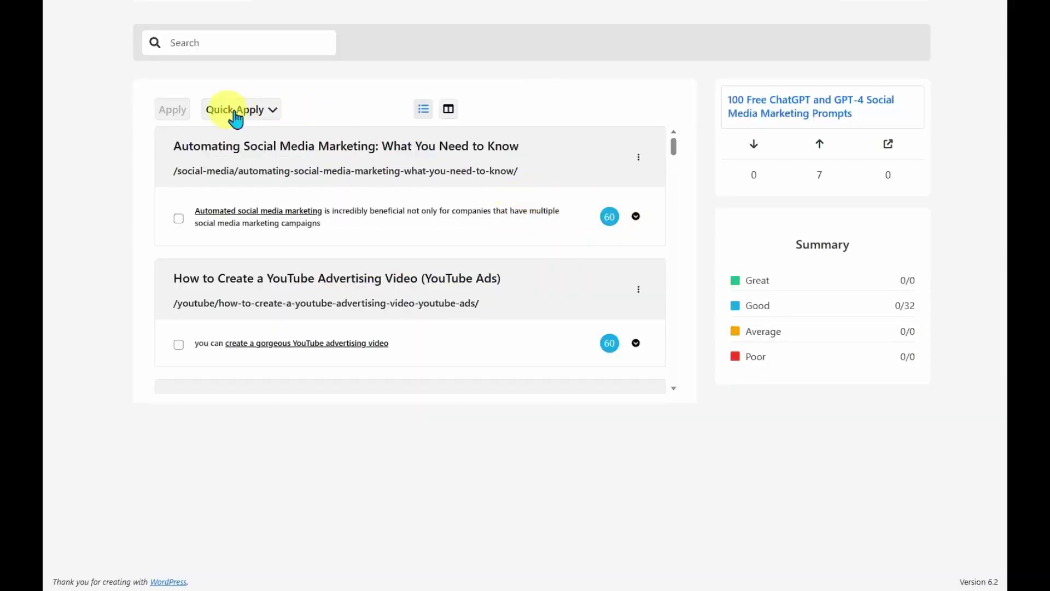
pyautogui.click(274, 113)
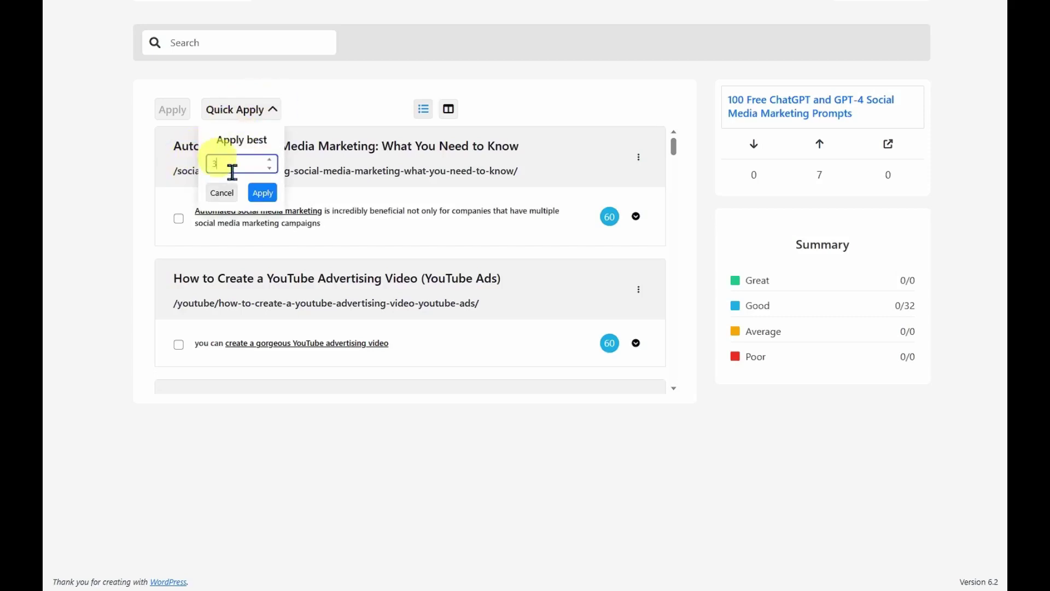
pyautogui.write('5')
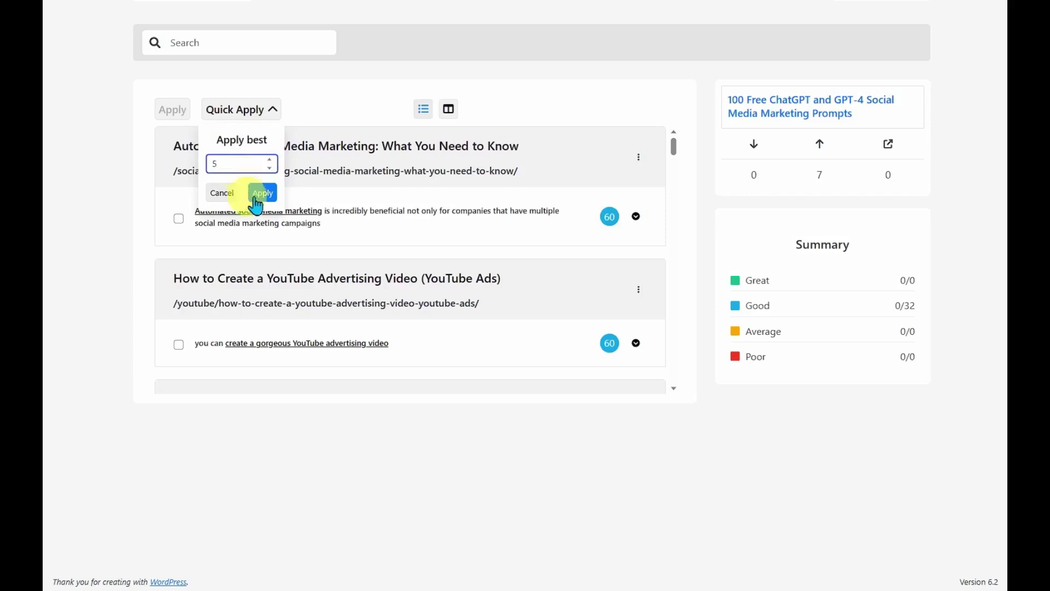
pyautogui.click(330, 82)
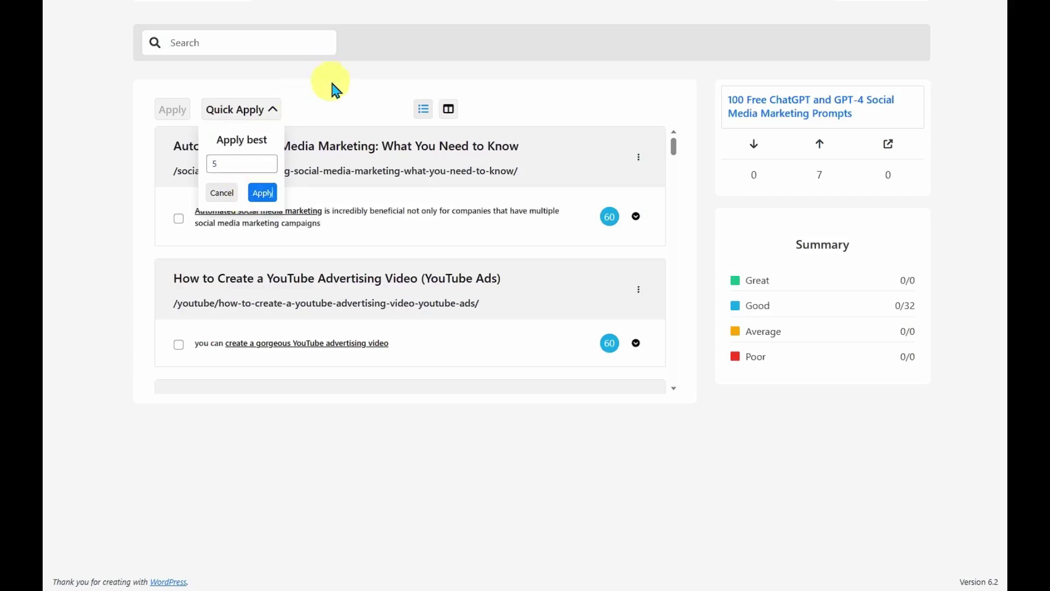
pyautogui.click(230, 166)
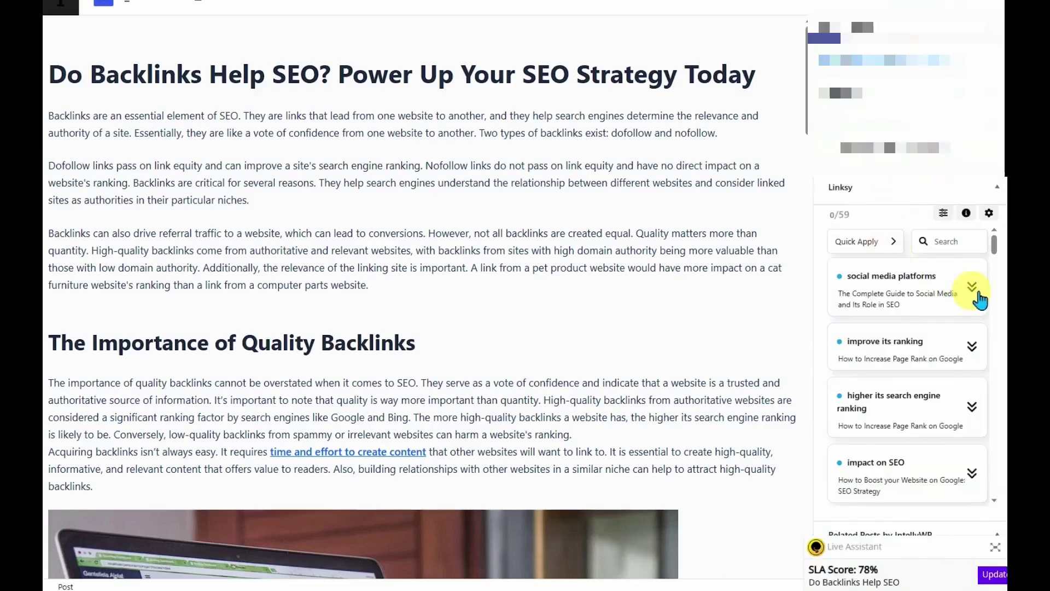
# Step: Review suggested posts, context sentence and options menu for the keyword 'social media platforms'
pyautogui.click(846, 276)
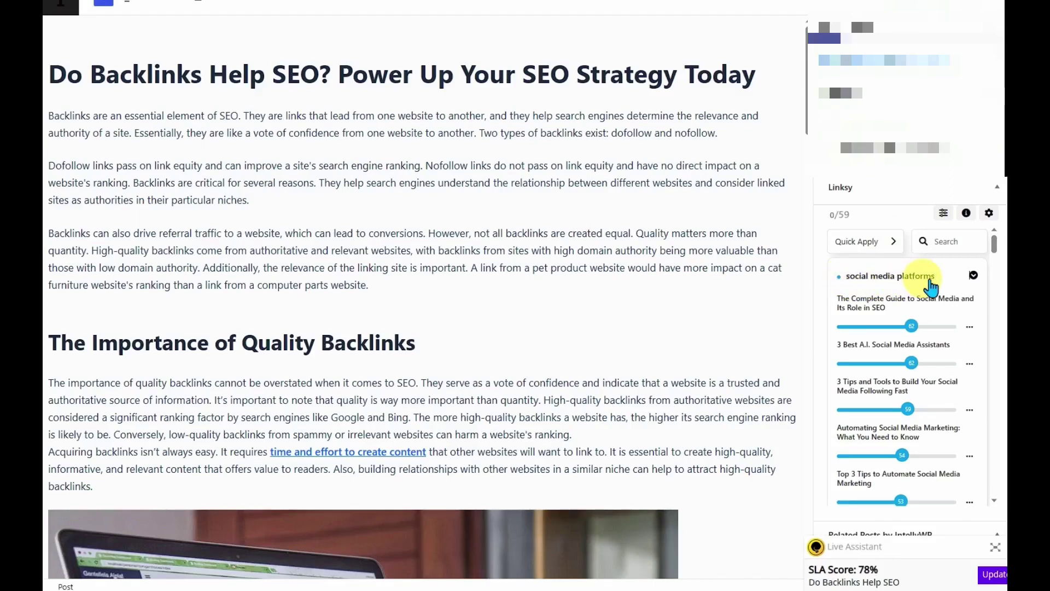
pyautogui.click(974, 275)
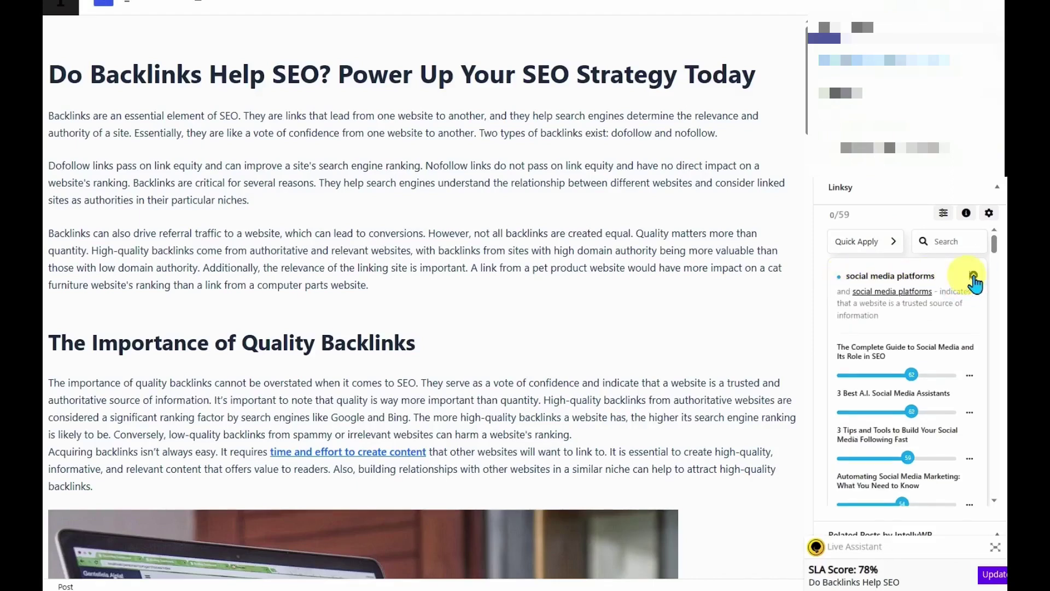
pyautogui.click(973, 276)
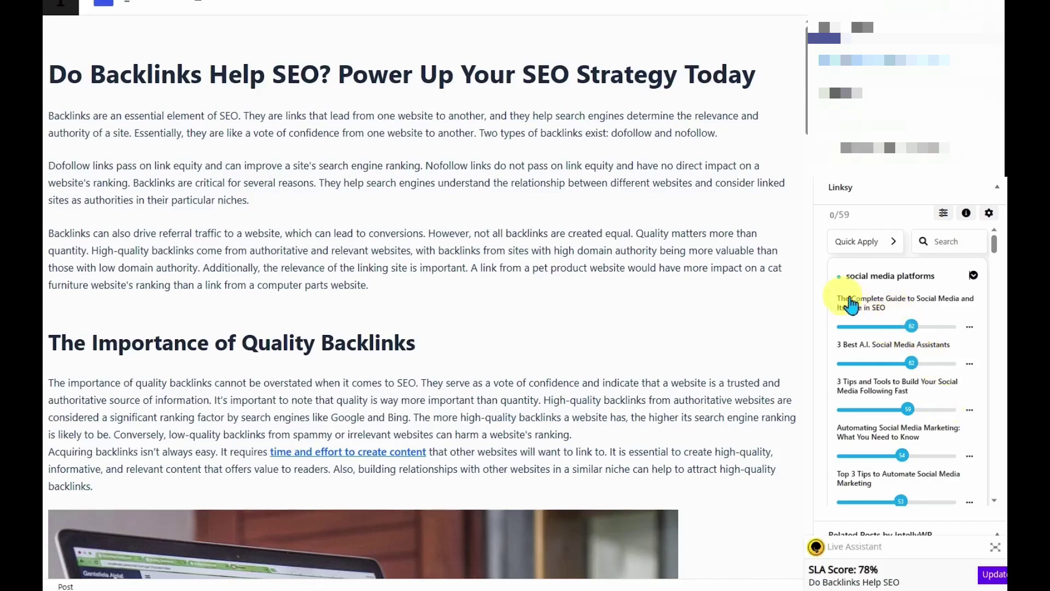
pyautogui.moveTo(850, 299); pyautogui.dragTo(942, 320)
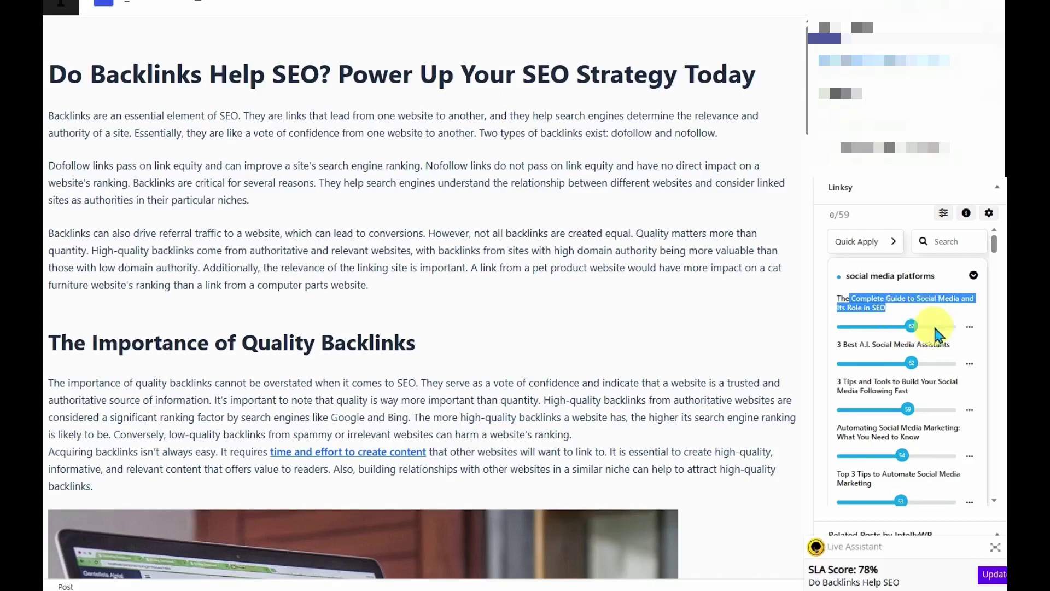
pyautogui.click(970, 326)
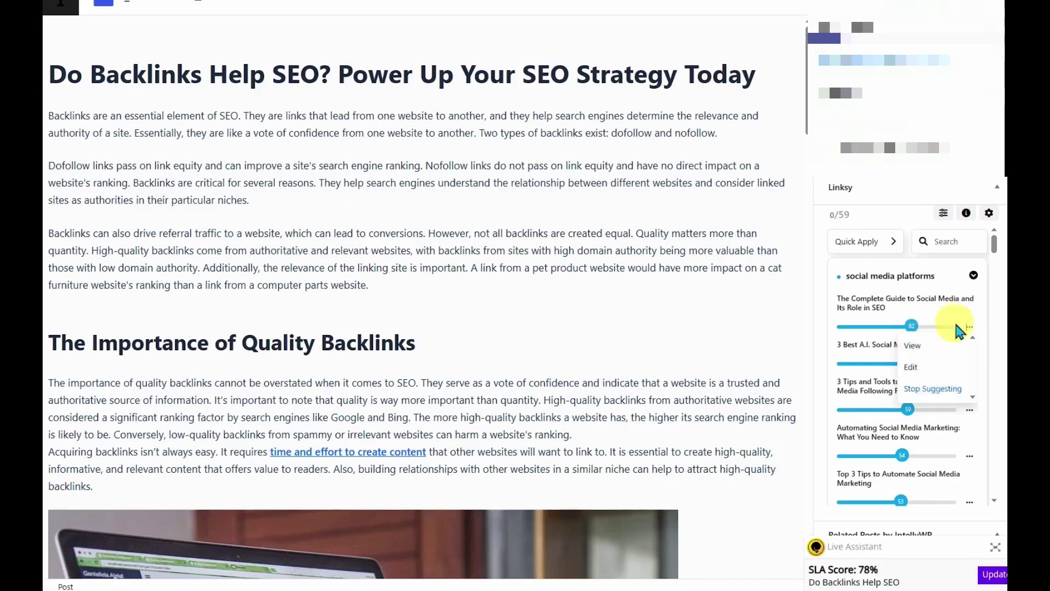
pyautogui.click(974, 275)
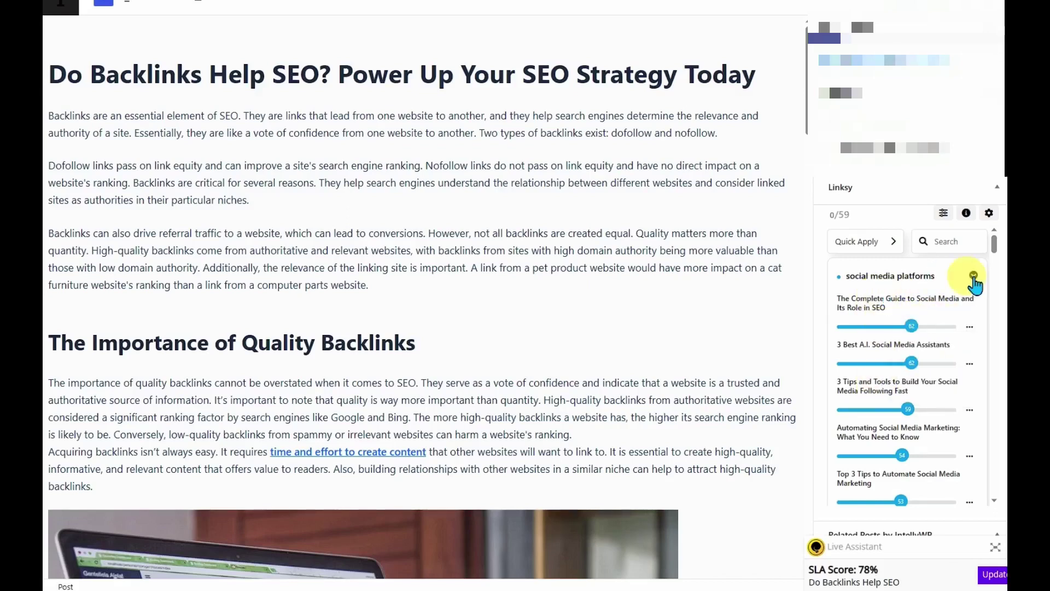
pyautogui.scroll(-5, 875, 350)
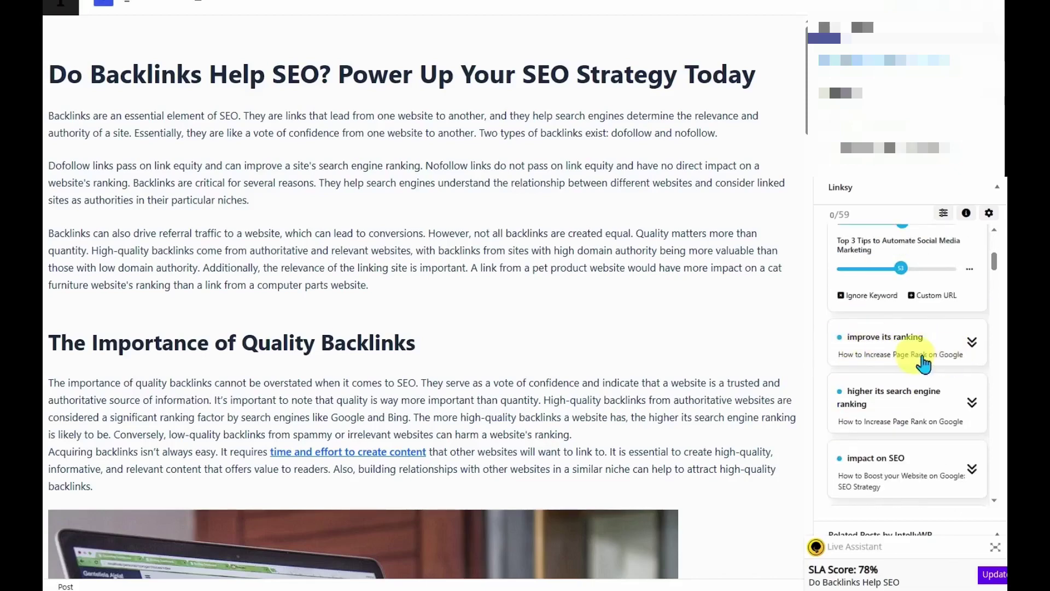
# Step: Show the suggested posts for the keyword 'improve its ranking'
pyautogui.click(969, 340)
pyautogui.scroll(-1, 967, 338)
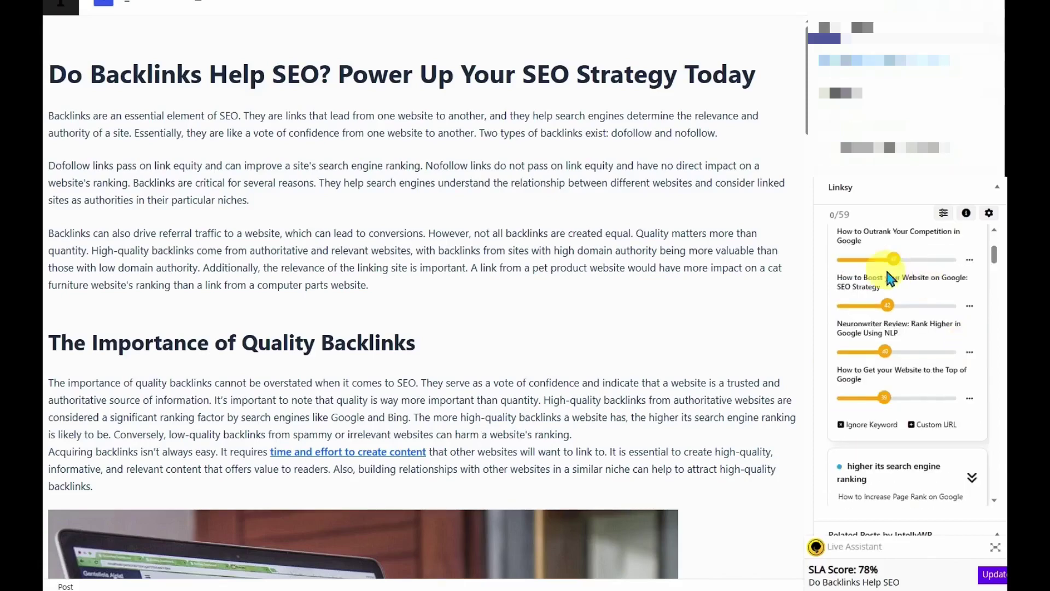
pyautogui.scroll(1, 929, 317)
pyautogui.moveTo(886, 272)
pyautogui.mouseDown()
pyautogui.moveTo(856, 272)
pyautogui.moveTo(896, 268)
pyautogui.mouseUp()
pyautogui.scroll(1, 897, 271)
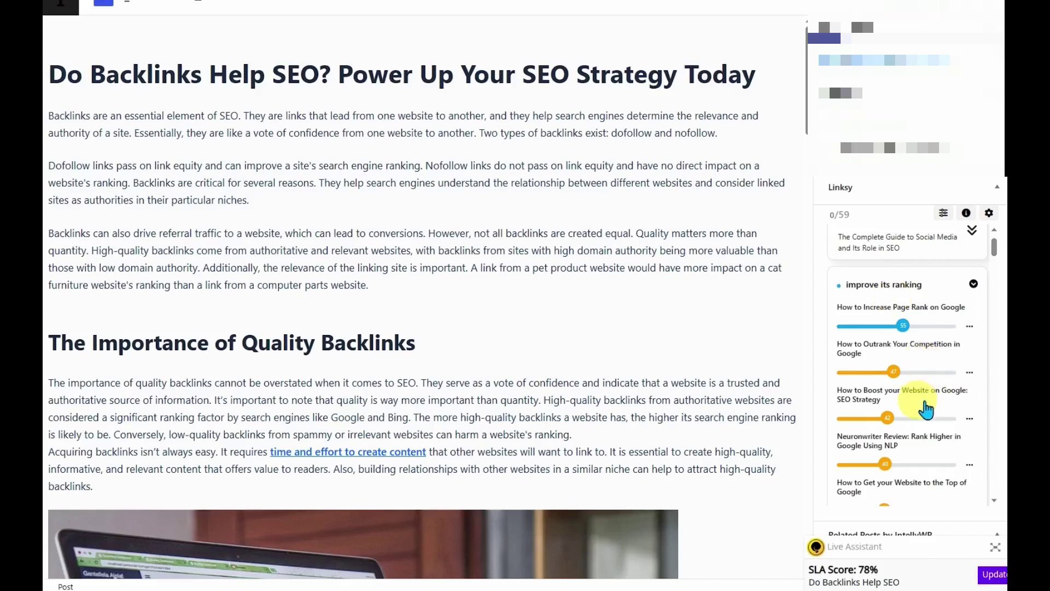
pyautogui.scroll(-1, 925, 414)
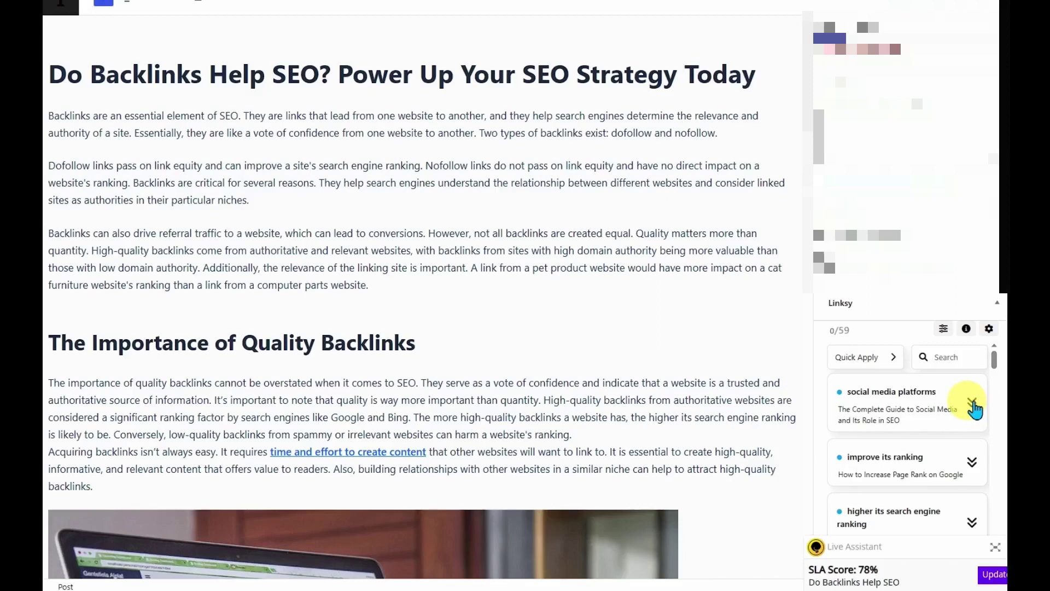
# Step: Re-expand the 'social media platforms' suggestions, then return to Inbound Internal Link Suggestions
pyautogui.click(974, 405)
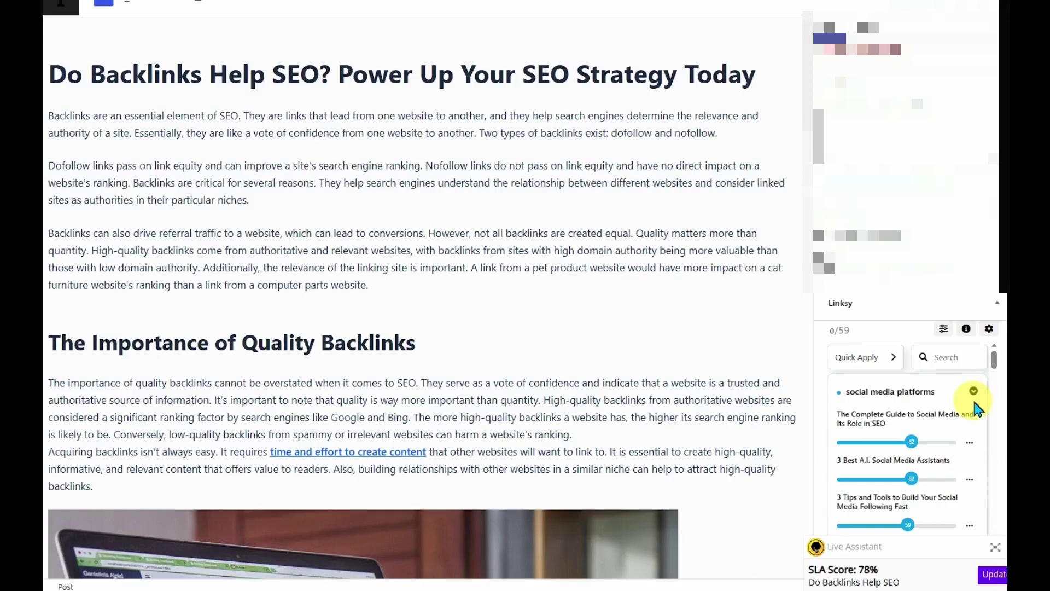
pyautogui.click(924, 417)
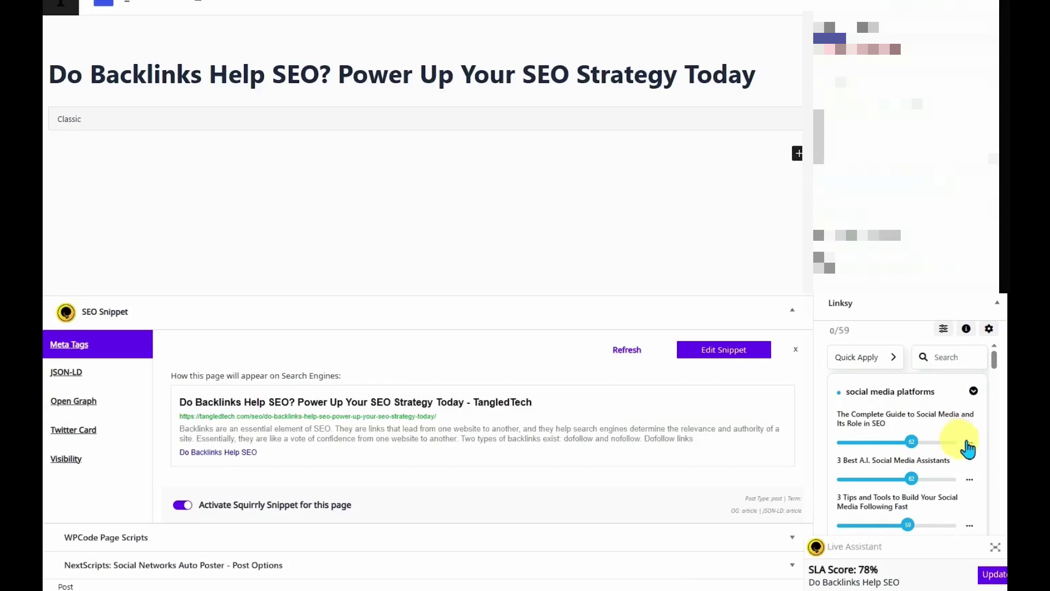
pyautogui.click(968, 446)
pyautogui.click(968, 445)
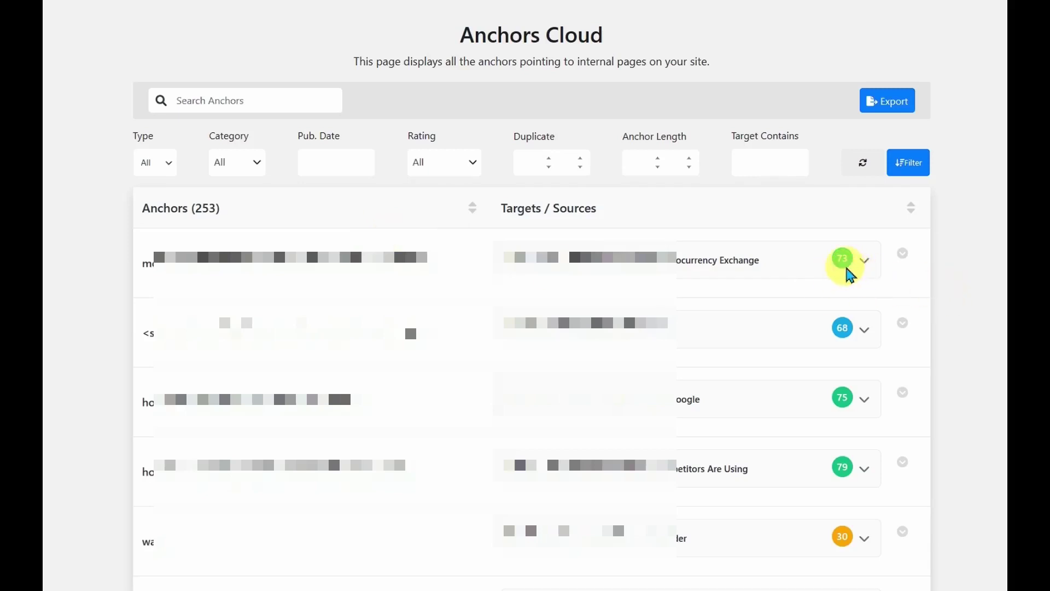
# Step: Filter the Anchors Cloud to anchor length 1 to 1, leaving 20 single-word anchors
pyautogui.click(672, 162)
pyautogui.write('1')
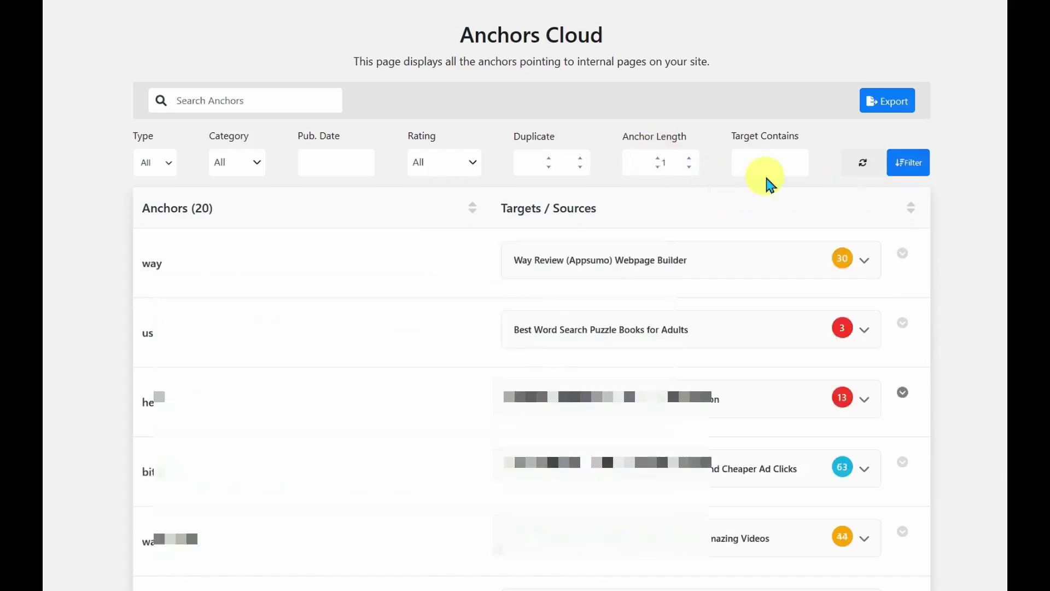
pyautogui.click(900, 165)
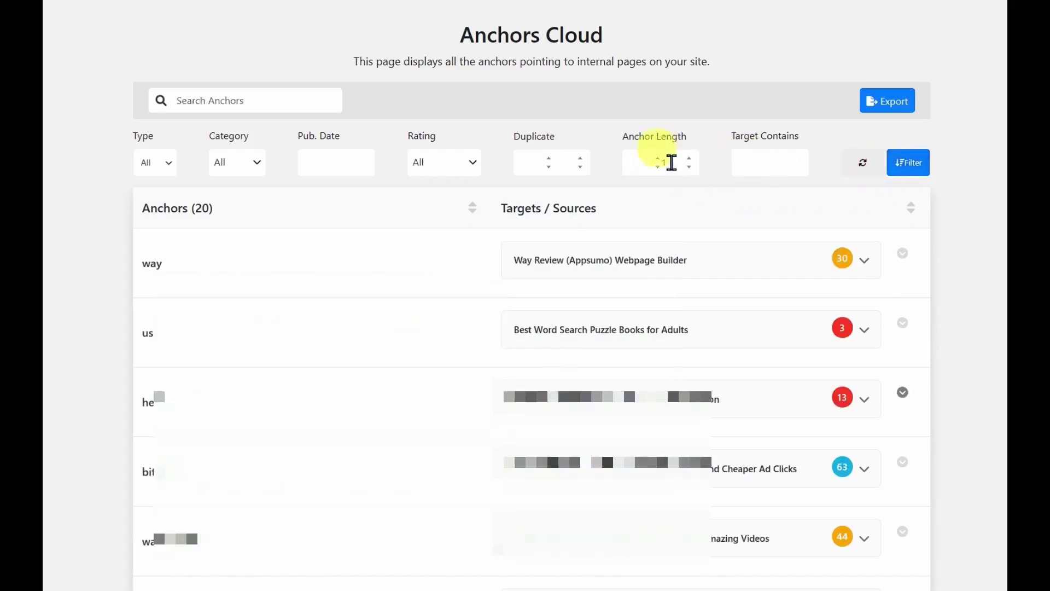
pyautogui.click(673, 162)
pyautogui.write('1')
pyautogui.click(898, 164)
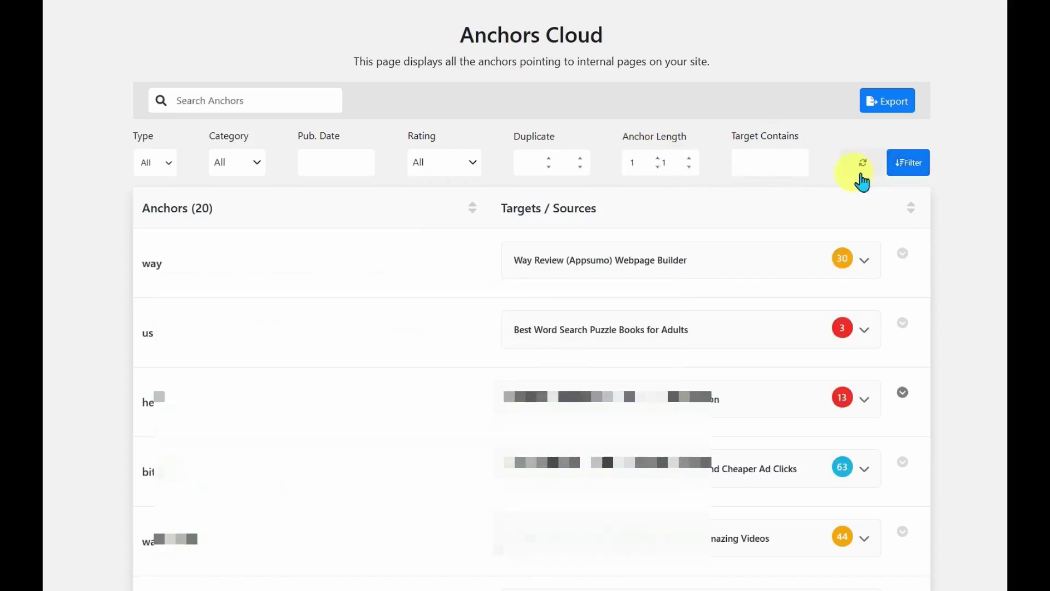
pyautogui.click(900, 166)
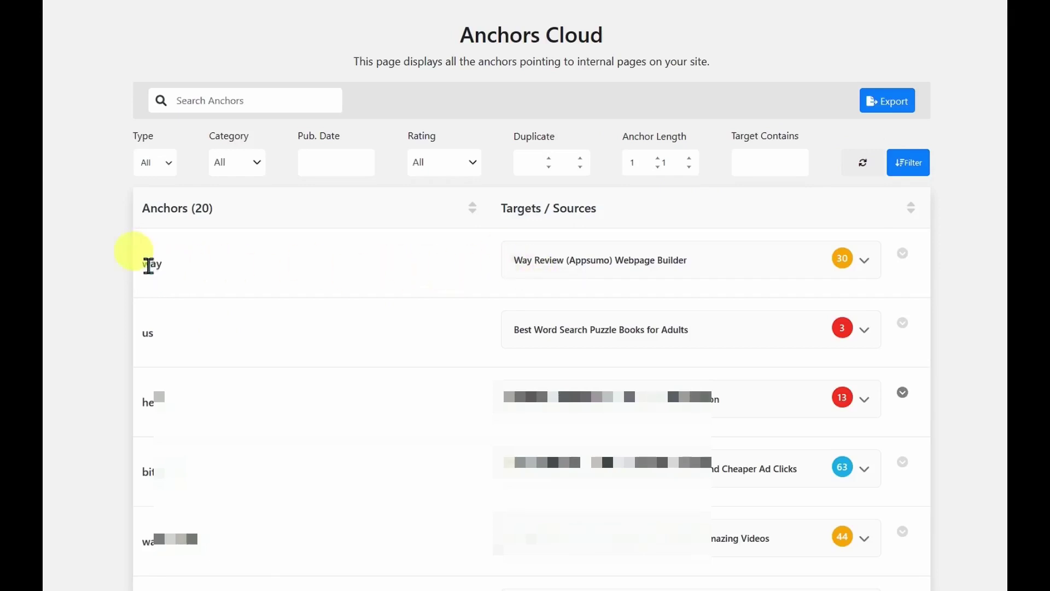
# Step: Look over the anchors 'way' and 'us', then clear the Anchor Length min and max values
pyautogui.doubleClick(149, 264)
pyautogui.moveTo(529, 267)
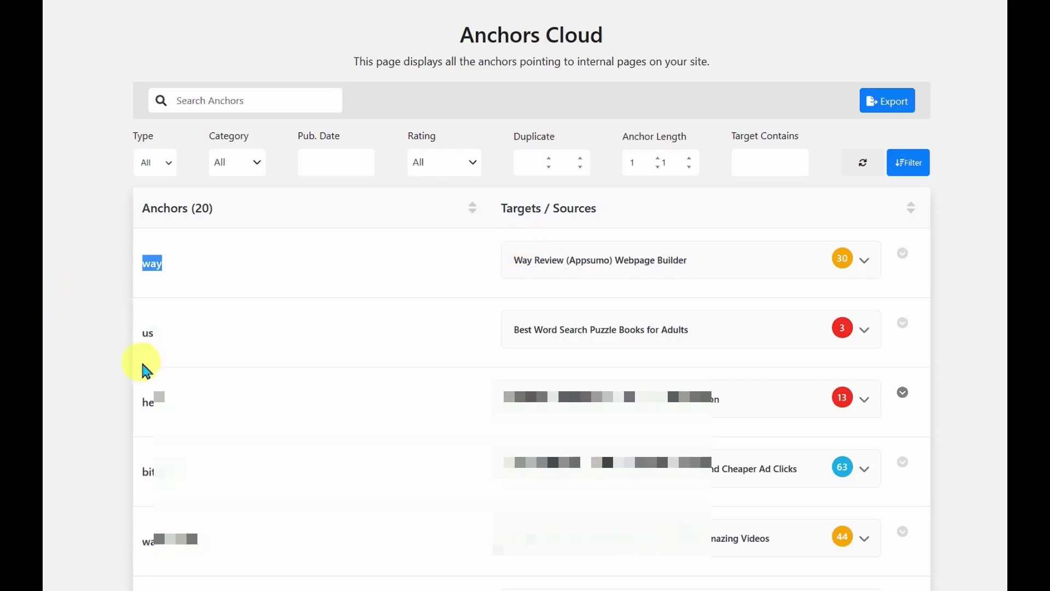
pyautogui.doubleClick(146, 332)
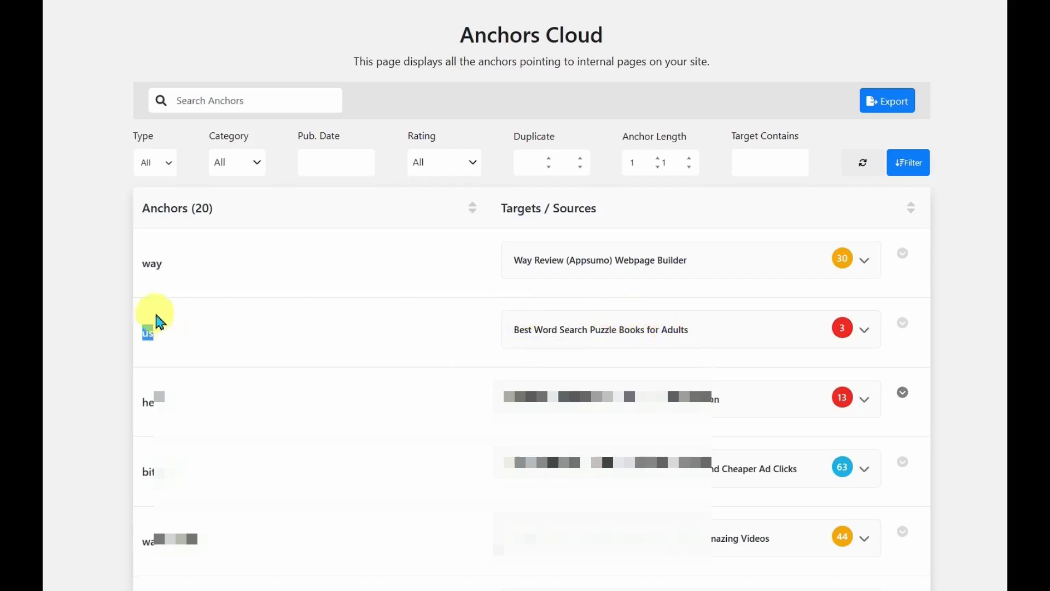
pyautogui.click(148, 336)
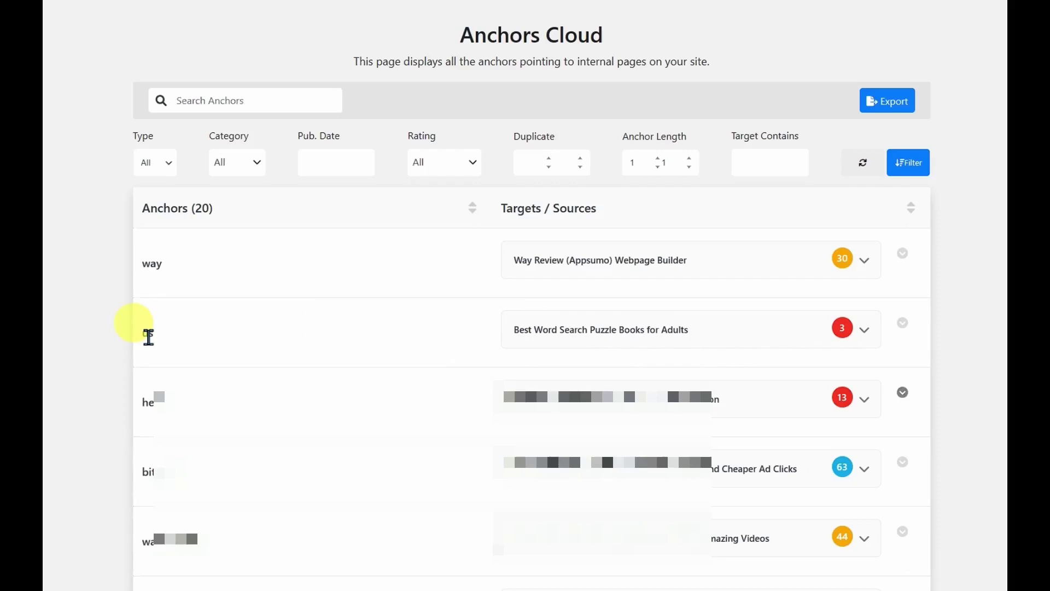
pyautogui.moveTo(140, 327); pyautogui.dragTo(120, 301)
pyautogui.click(274, 336)
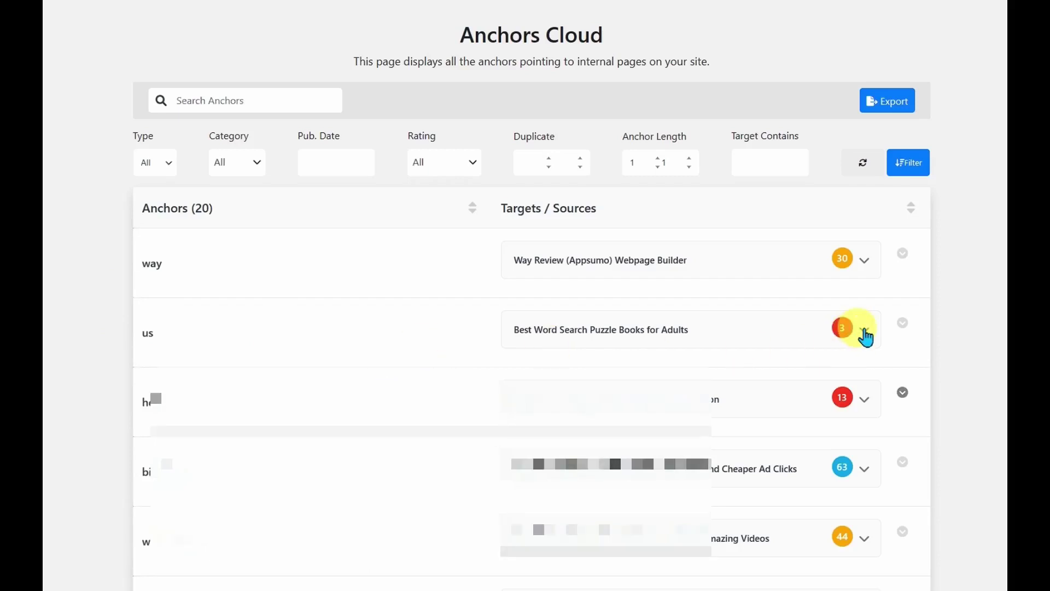
pyautogui.click(625, 163)
pyautogui.moveTo(626, 163); pyautogui.dragTo(660, 170)
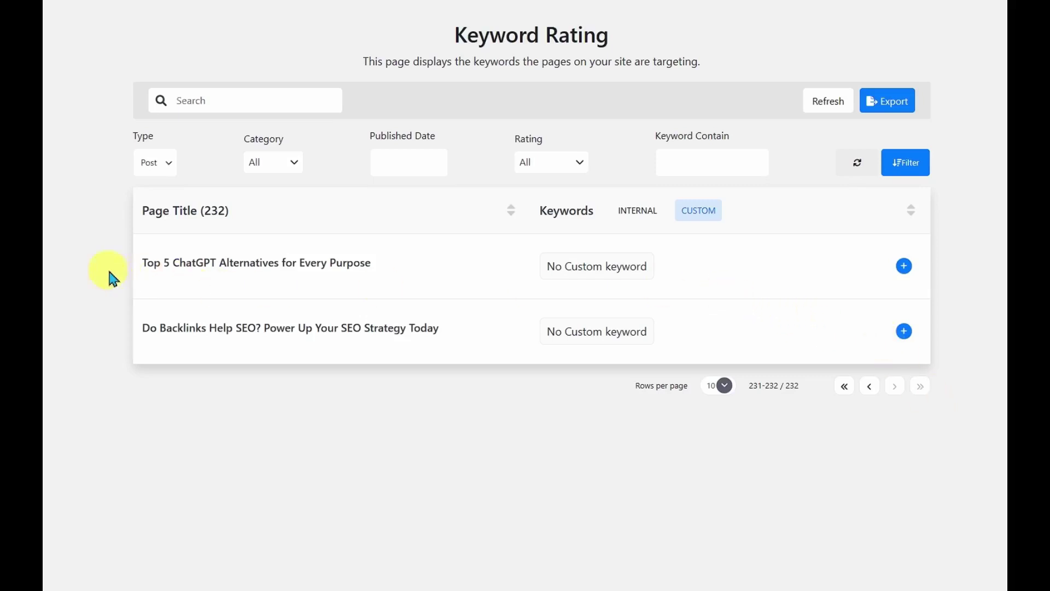
# Step: Add the custom keyword 'chatgpt' to Top 5 ChatGPT Alternatives for Every Purpose
pyautogui.click(141, 260)
pyautogui.moveTo(144, 267); pyautogui.dragTo(274, 263)
pyautogui.click(903, 273)
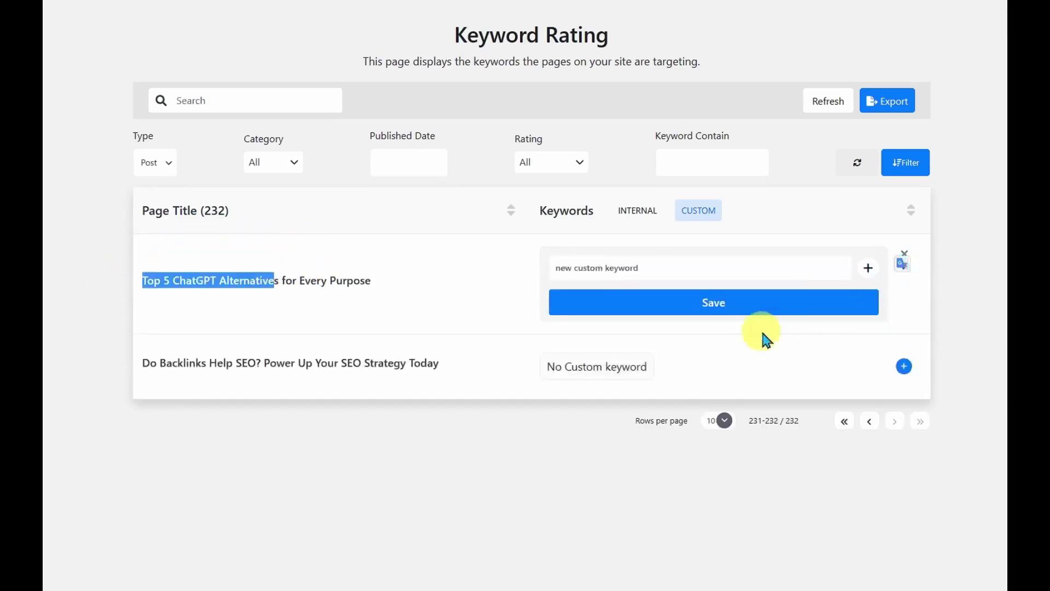
pyautogui.click(604, 265)
pyautogui.write('chatgpt')
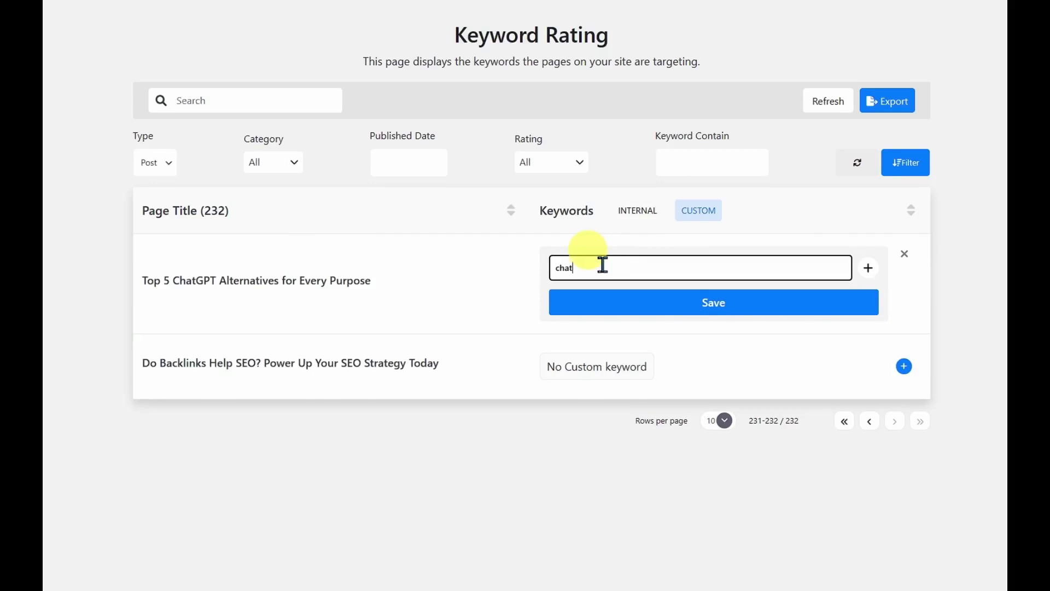
pyautogui.click(680, 304)
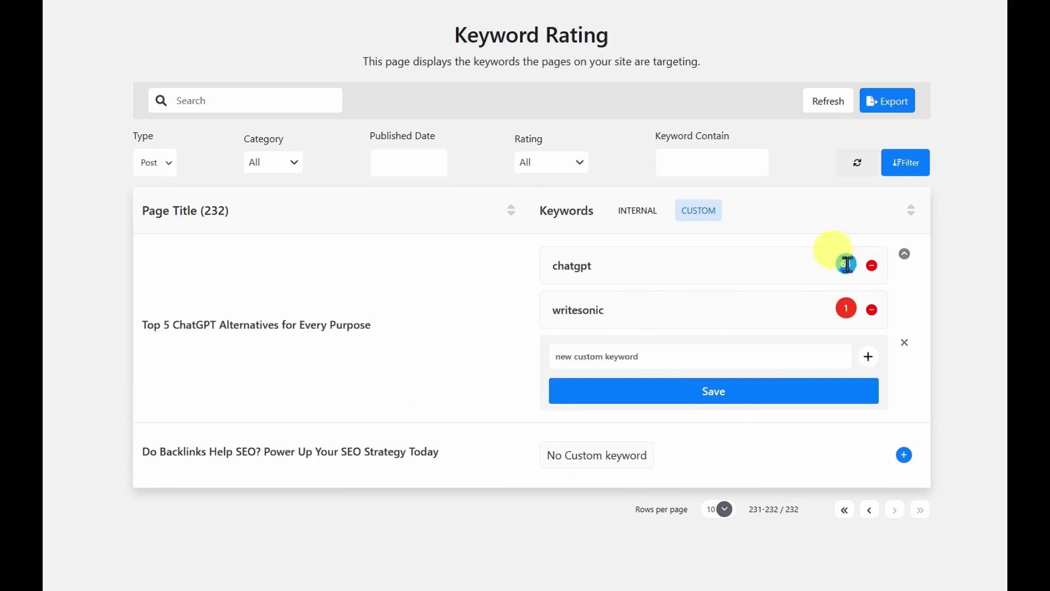
# Step: Remove the 'writesonic' custom keyword from that post
pyautogui.moveTo(241, 326)
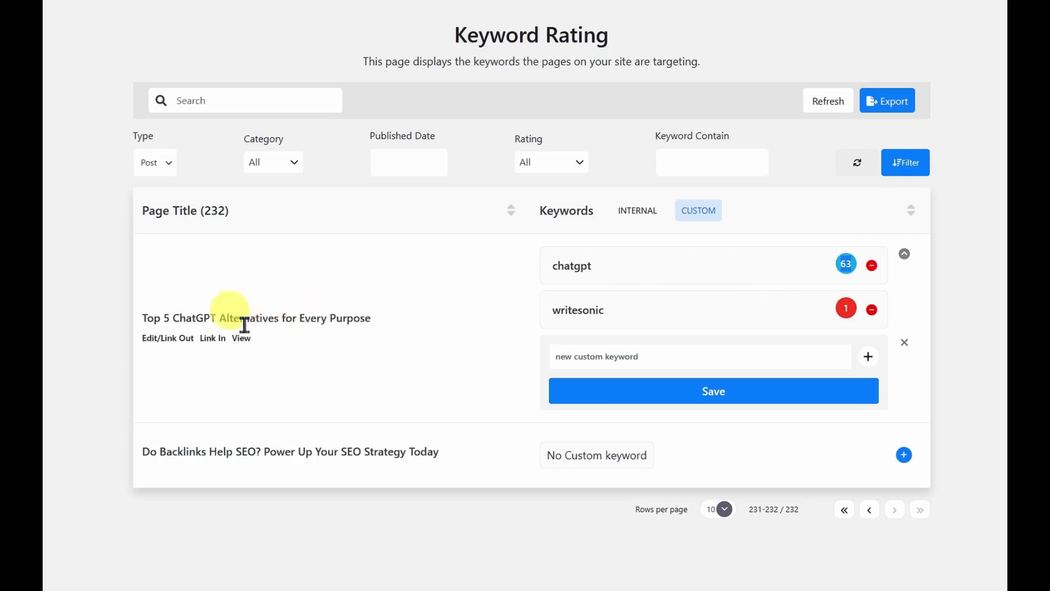
pyautogui.moveTo(162, 318); pyautogui.dragTo(227, 316)
pyautogui.click(227, 316)
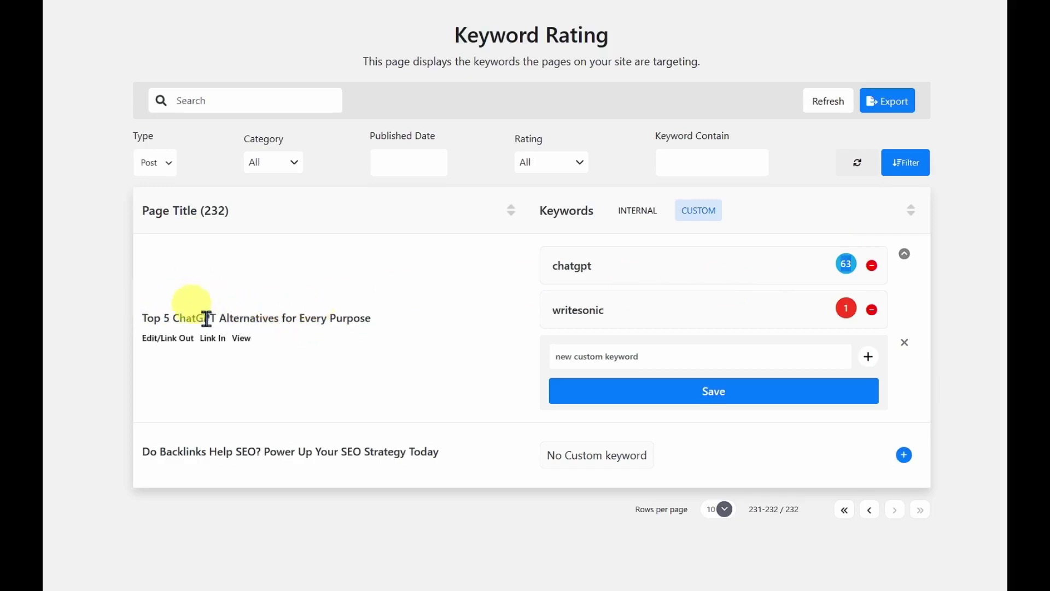
pyautogui.moveTo(163, 318); pyautogui.dragTo(214, 313)
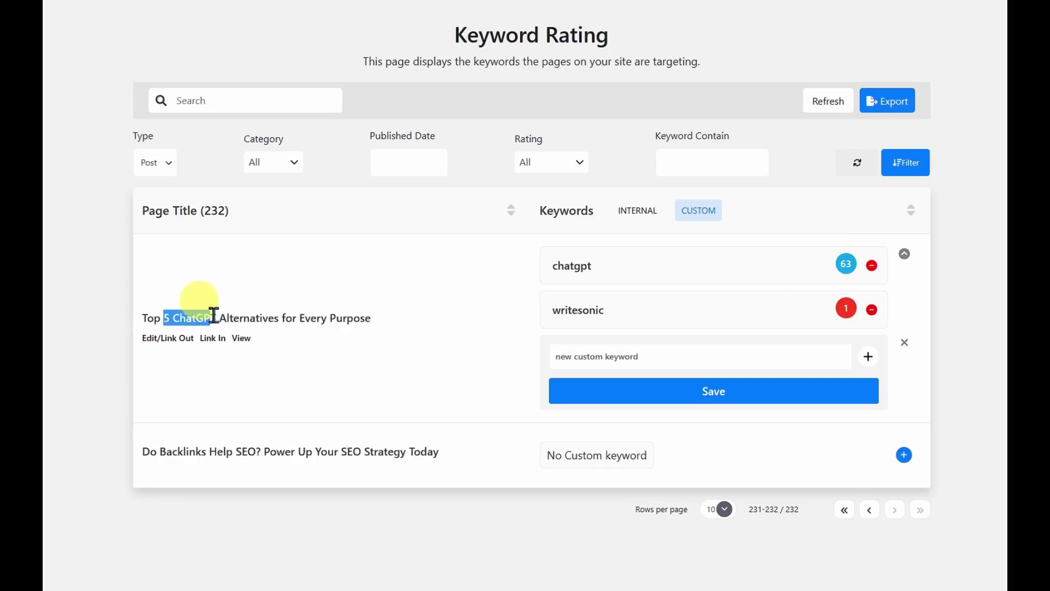
pyautogui.click(216, 316)
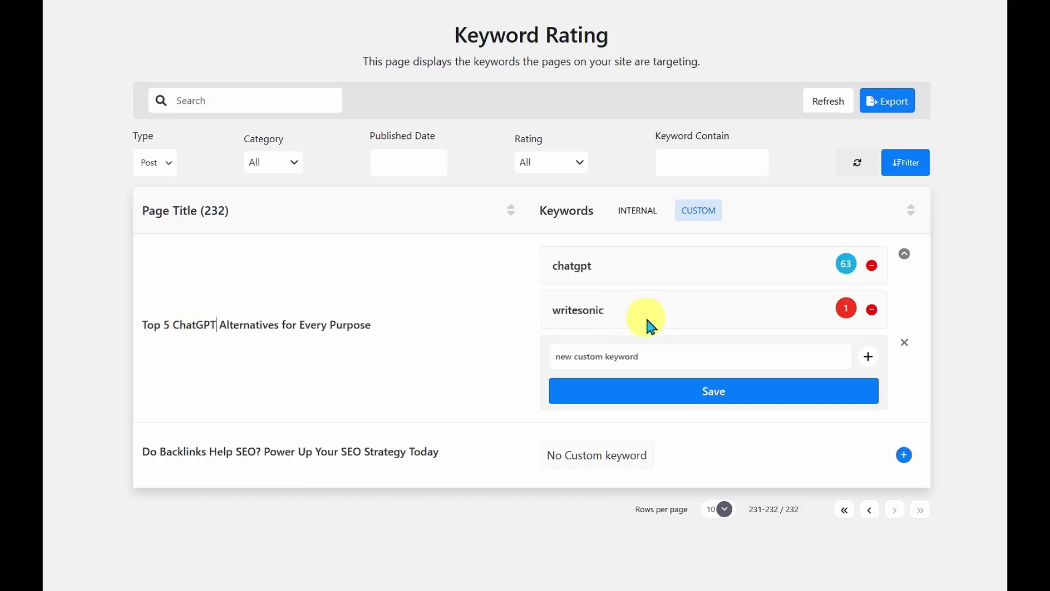
pyautogui.click(874, 322)
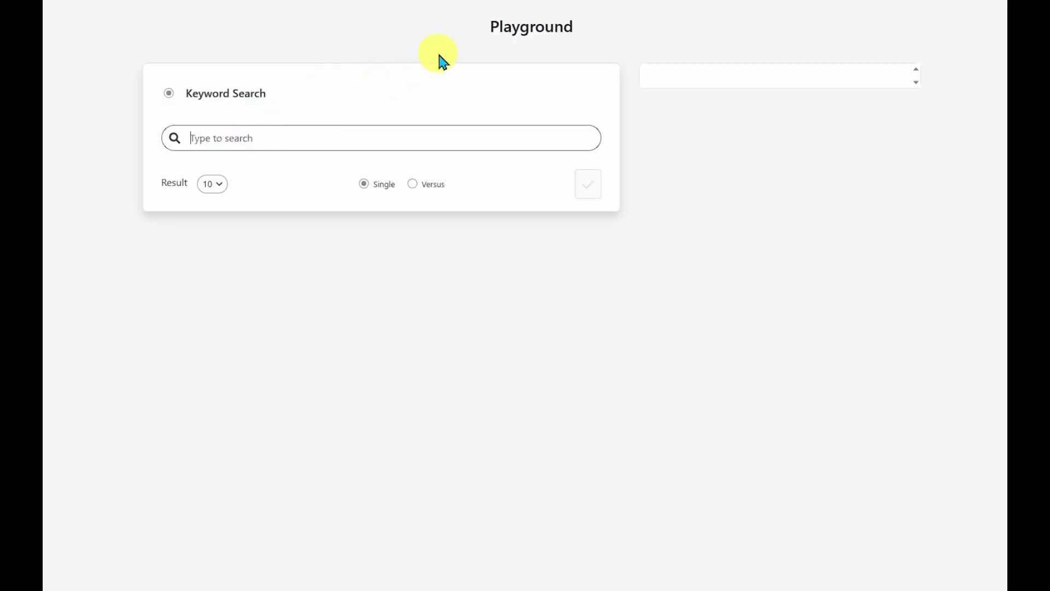
# Step: Run a Single-mode Playground keyword search for 'stable diffusion', replacing 'cha'
pyautogui.write('chatgpt')
pyautogui.hotkey('ctrl', 'a')
pyautogui.write('stable diffusion')
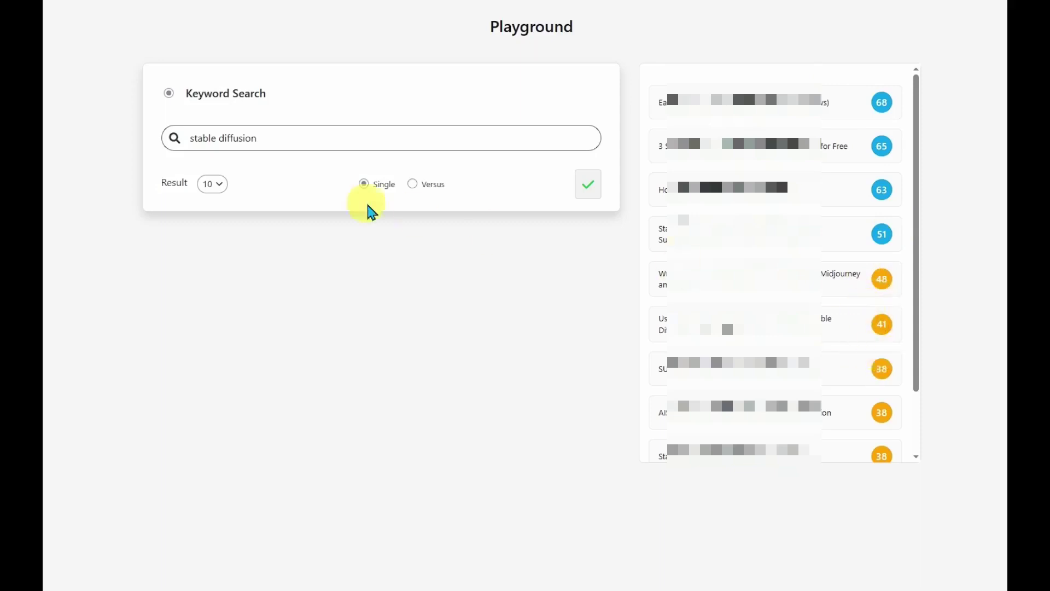
# Step: Run a Versus comparison of stable diffusion against supermachine in the Playground
pyautogui.click(413, 184)
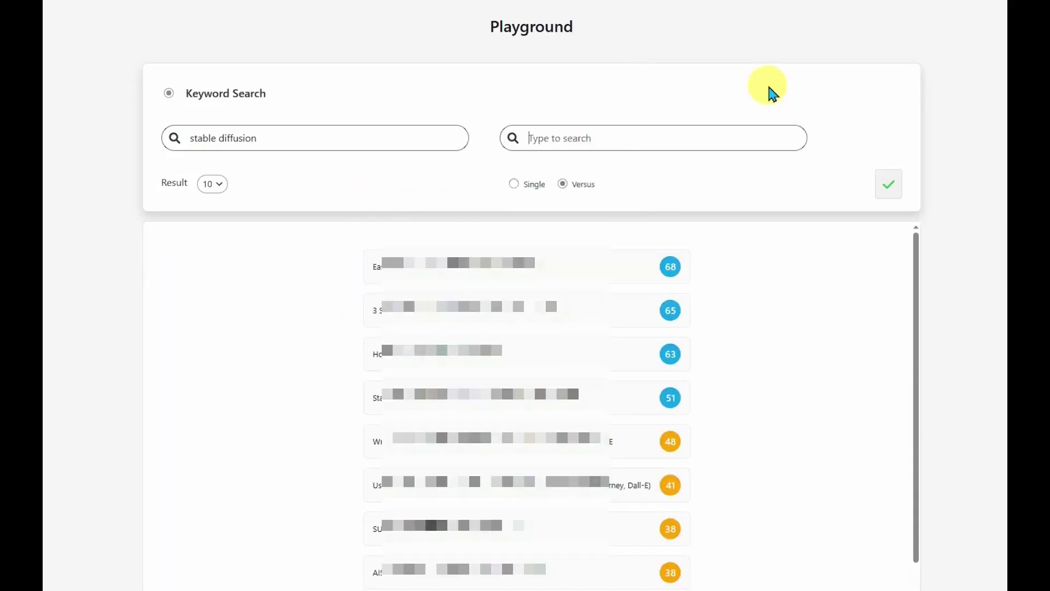
pyautogui.write('supermachine')
pyautogui.click(889, 184)
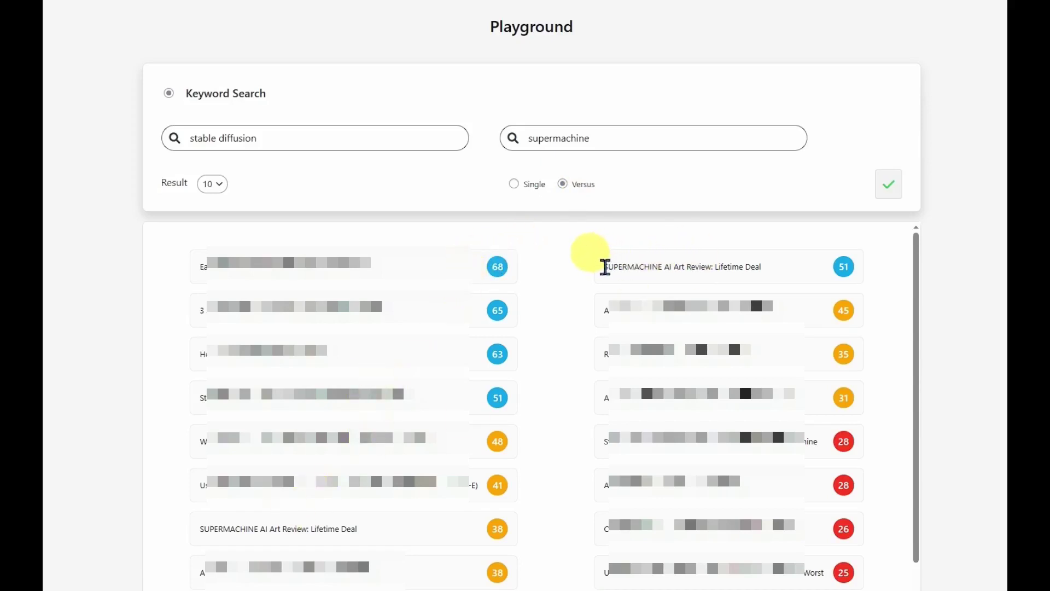
# Step: Highlight the top supermachine result and the SUPERMACHINE review title in the stable diffusion results
pyautogui.moveTo(606, 267); pyautogui.dragTo(766, 271)
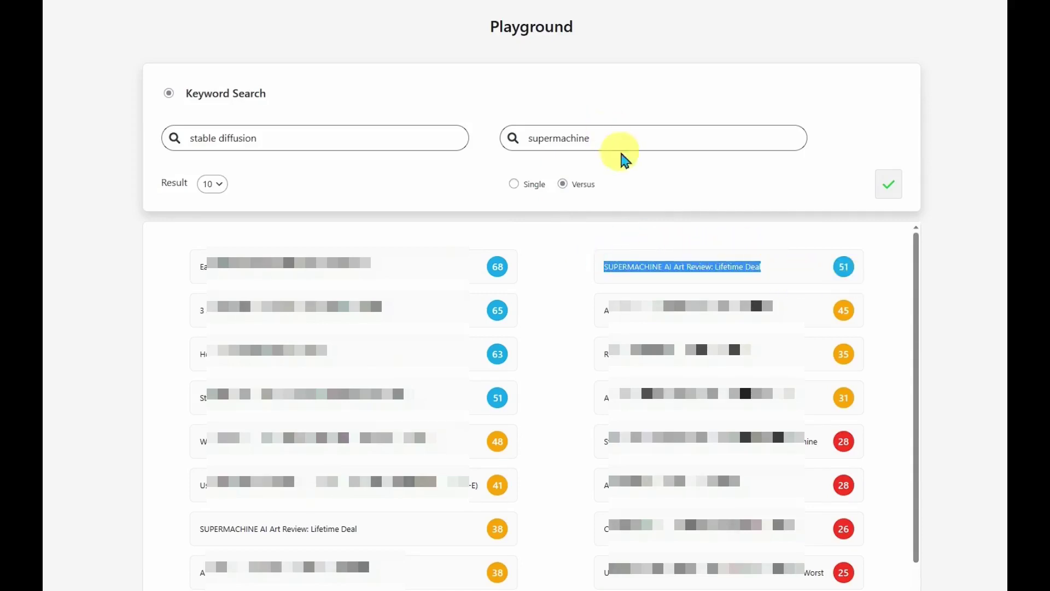
pyautogui.click(602, 134)
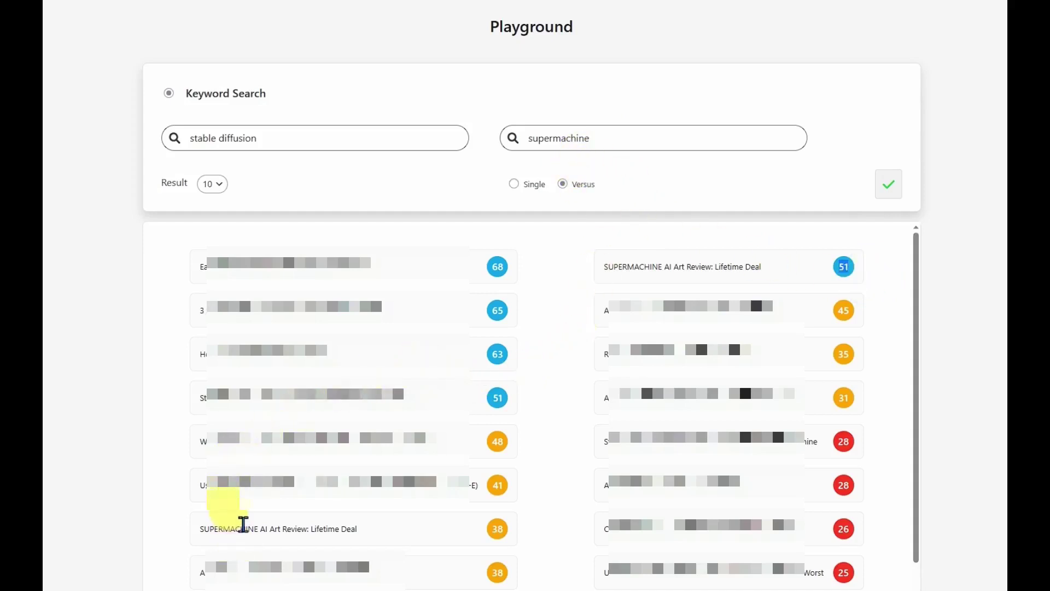
pyautogui.doubleClick(241, 528)
pyautogui.keyDown('shift'); pyautogui.click(483, 534); pyautogui.keyUp('shift')
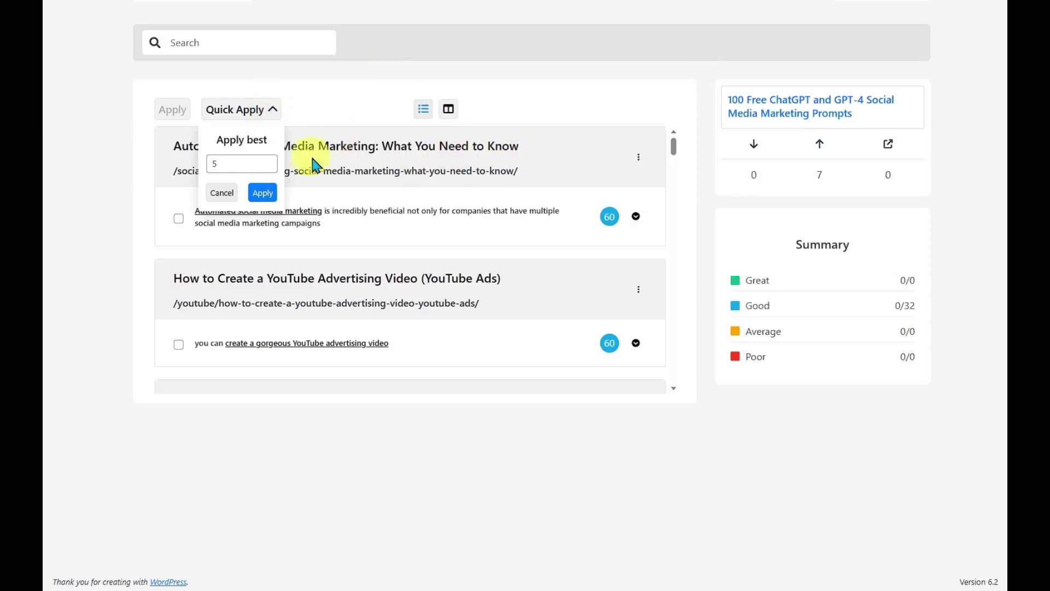
# Step: Close the Apply best links popup on the inbound suggestions page
pyautogui.click(270, 164)
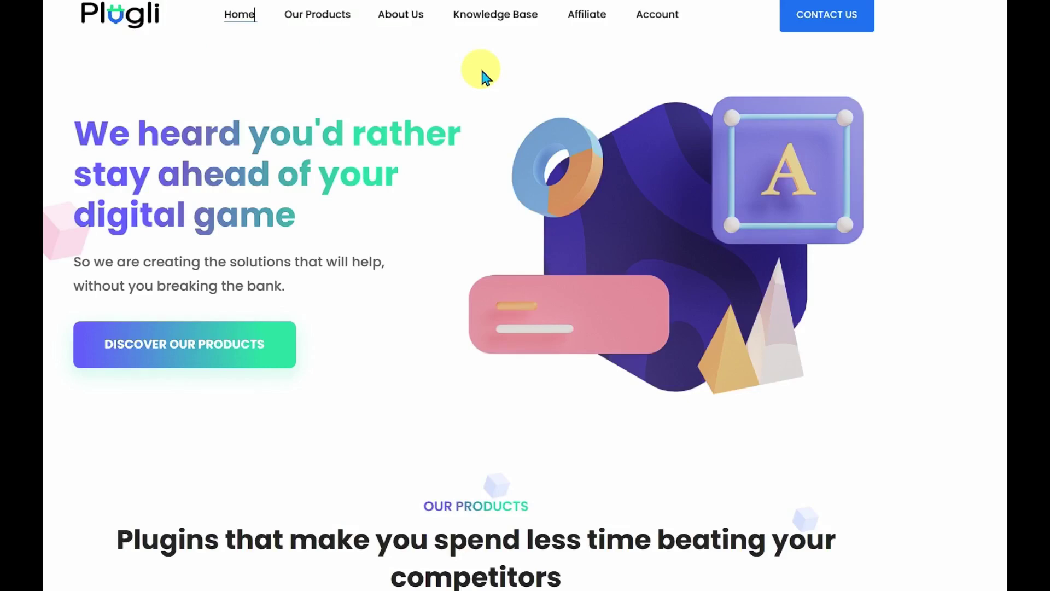
pyautogui.scroll(-5, 482, 71)
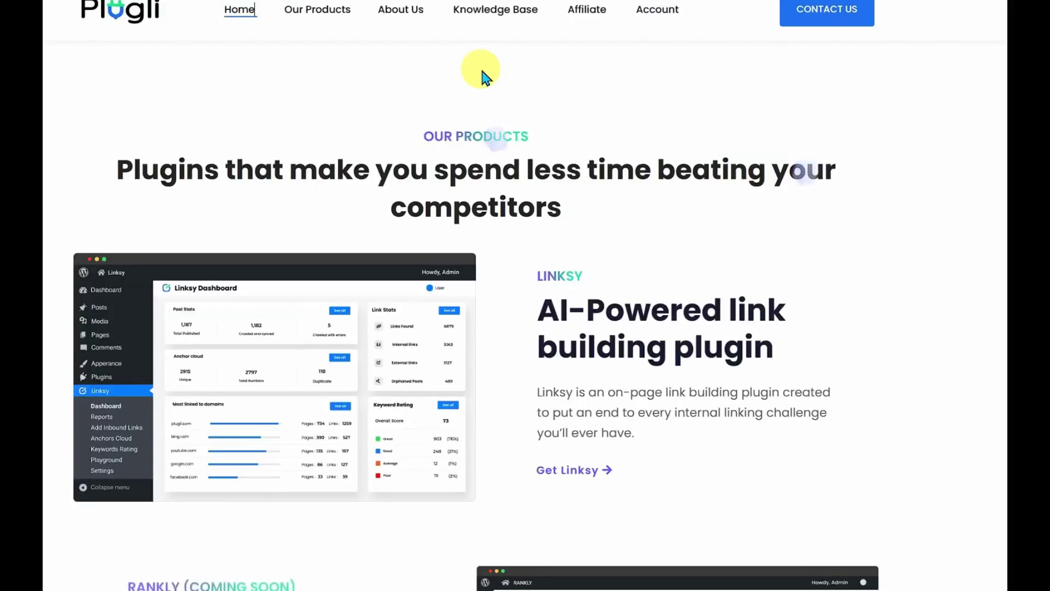
pyautogui.scroll(-2, 482, 71)
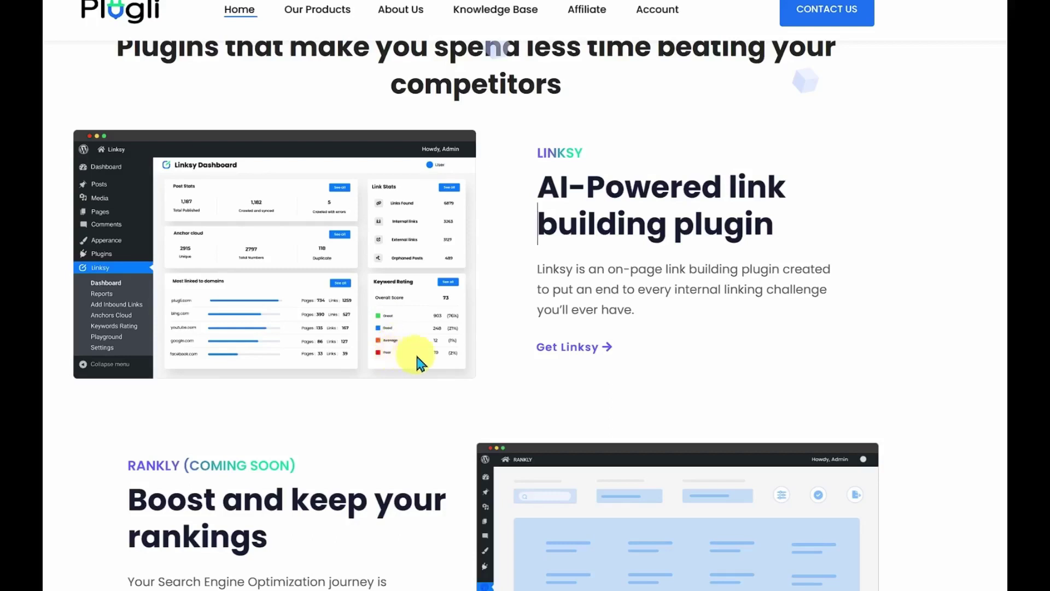
pyautogui.scroll(9, 417, 359)
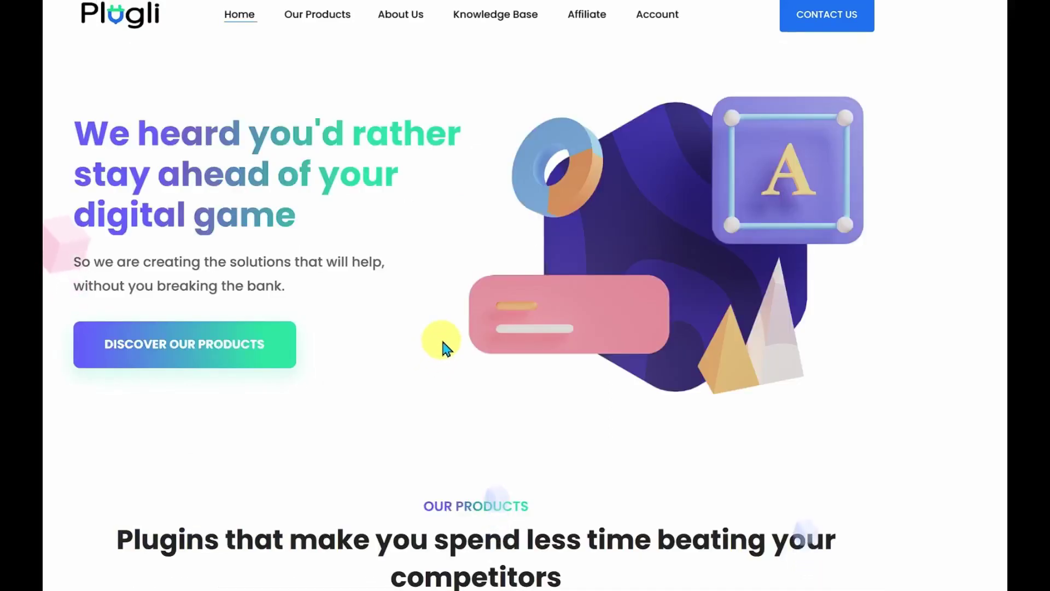